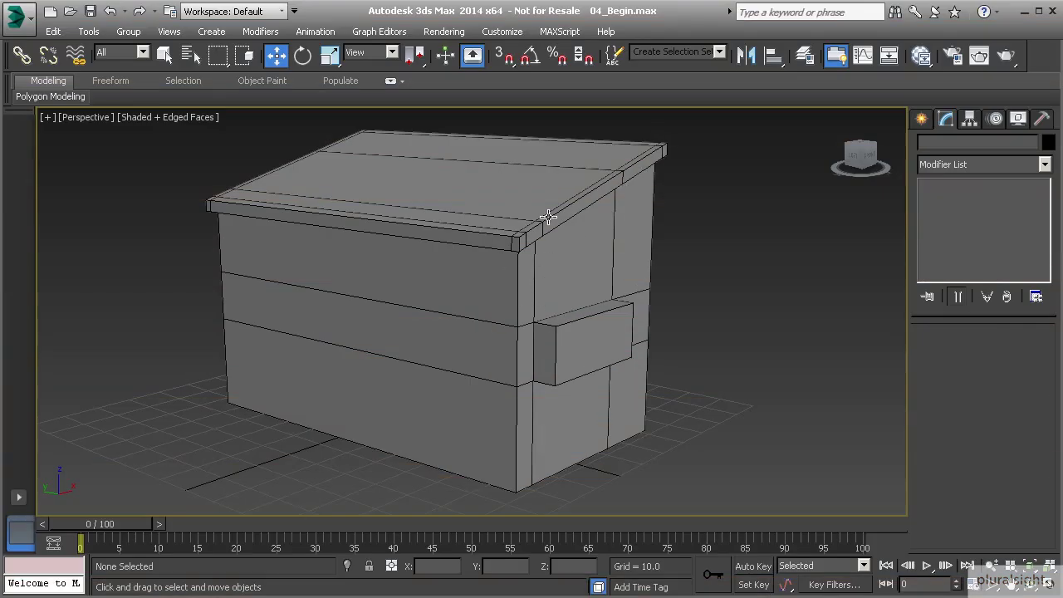
alt+middle_drag(584, 304, 590, 306)
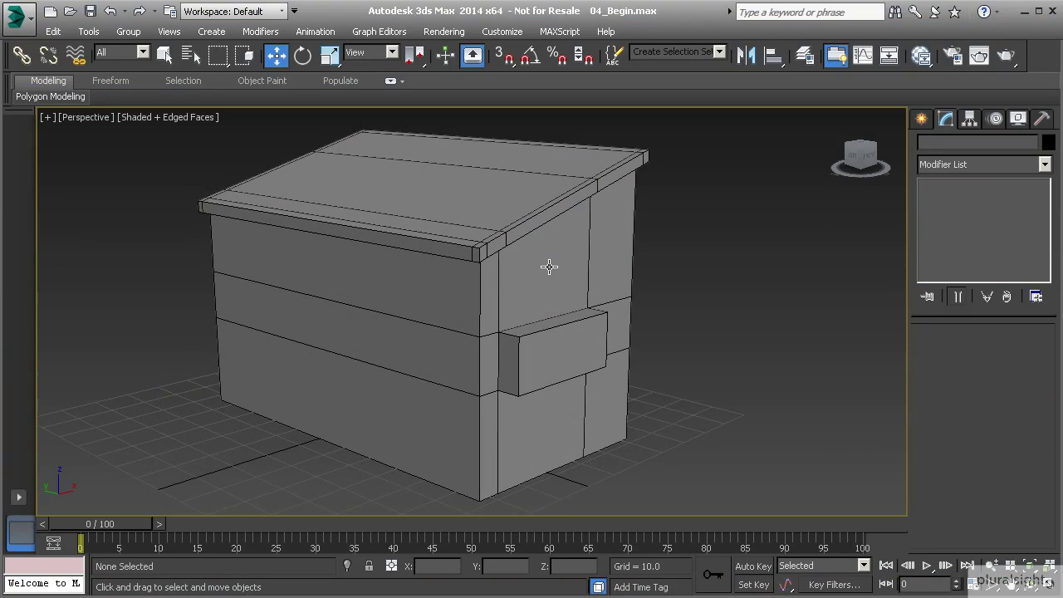
mouse_move(550, 267)
alt+middle_down()
mouse_move(458, 218)
mouse_move(543, 280)
alt+middle_up()
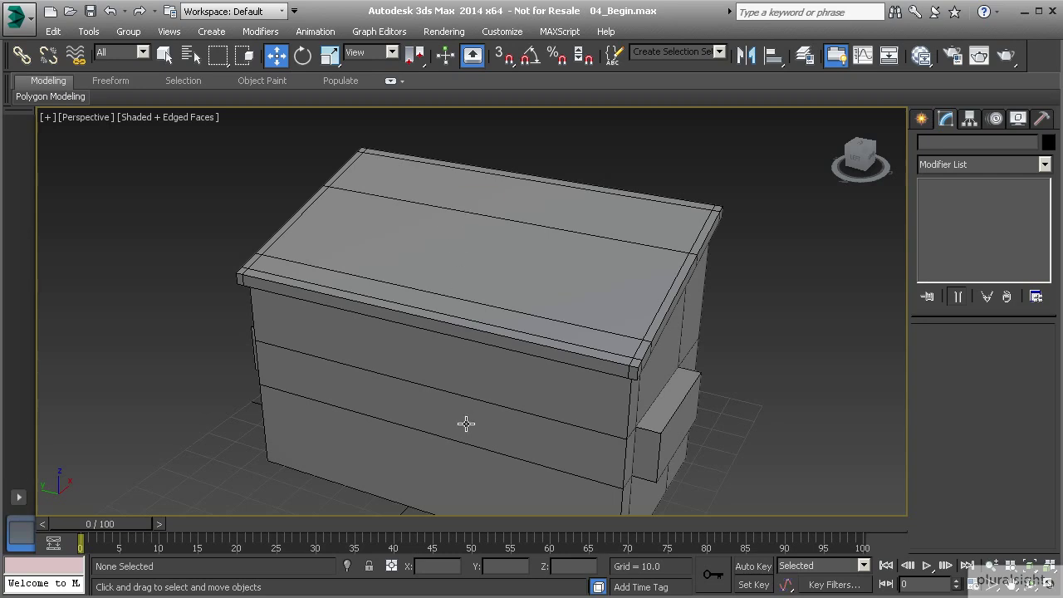
alt+middle_drag(525, 430, 588, 450)
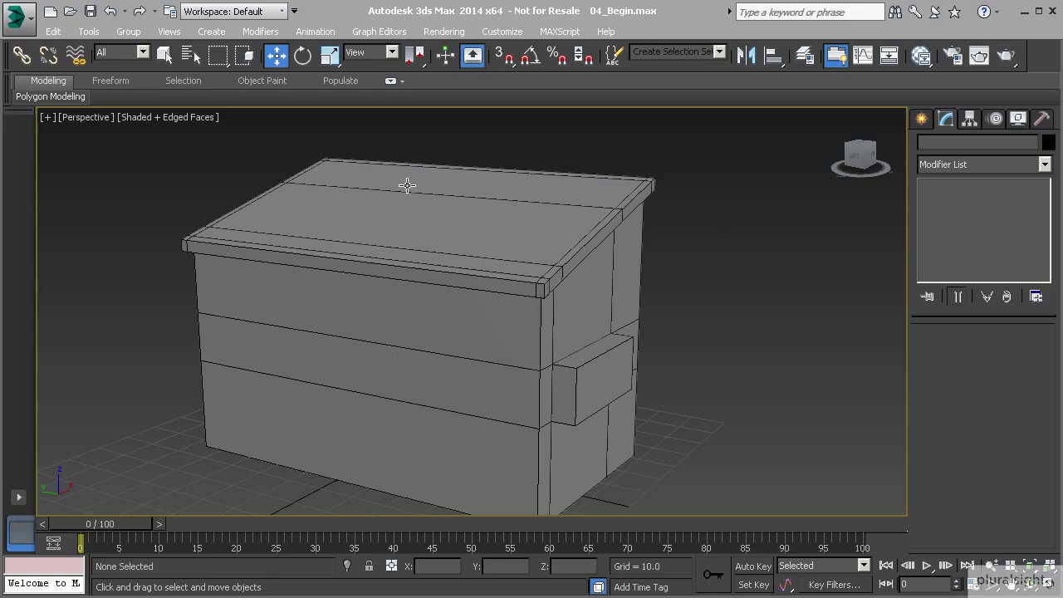
Select all the polygons of the dumpster's sloped top surface, leaving out the narrow rim around them
click(496, 274)
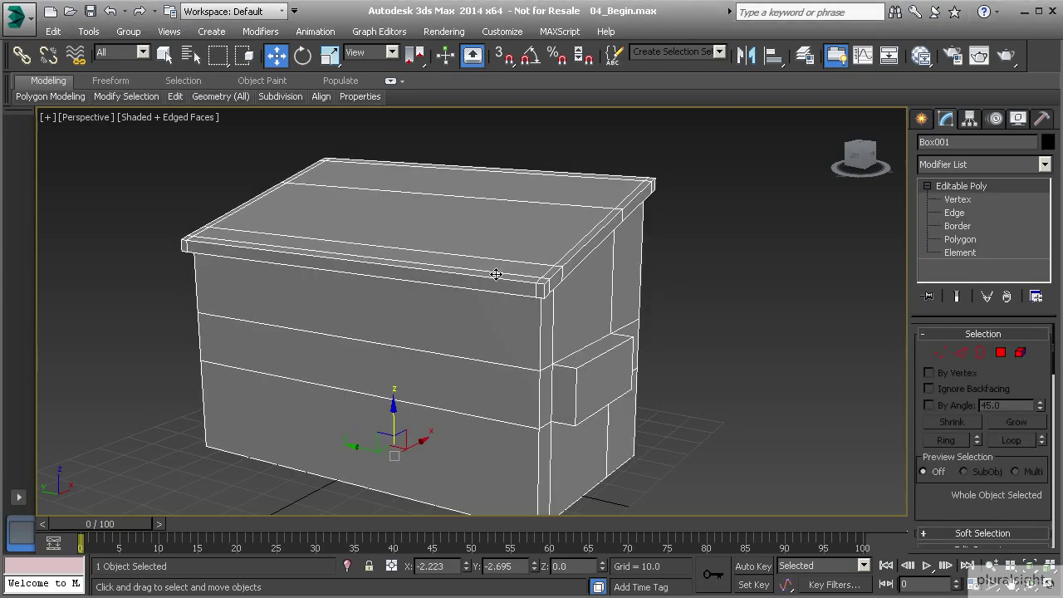
click(961, 354)
click(529, 271)
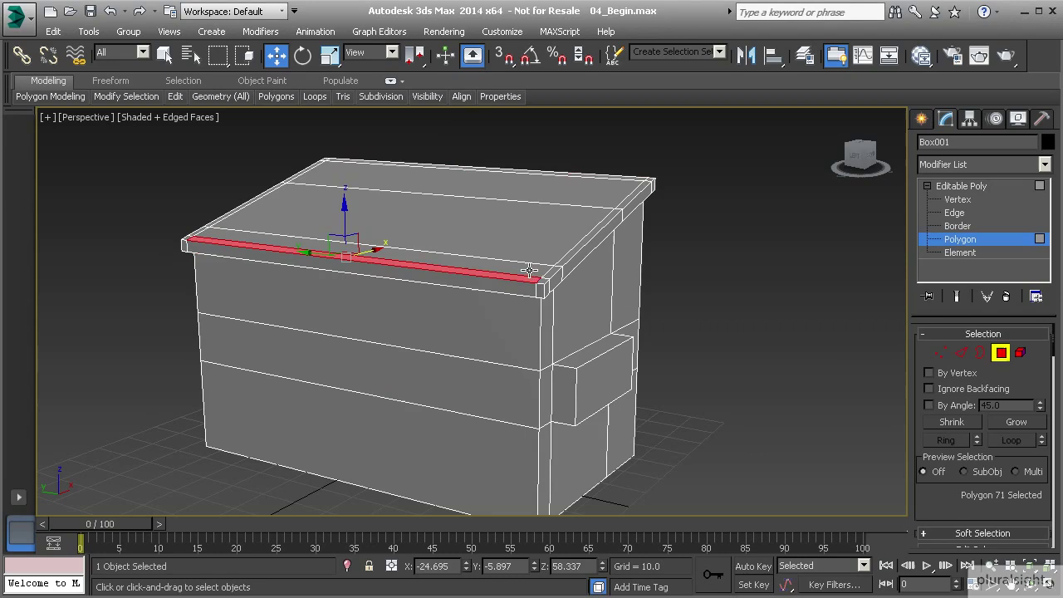
alt+middle_drag(512, 265, 573, 289)
middle_drag(573, 289, 681, 342)
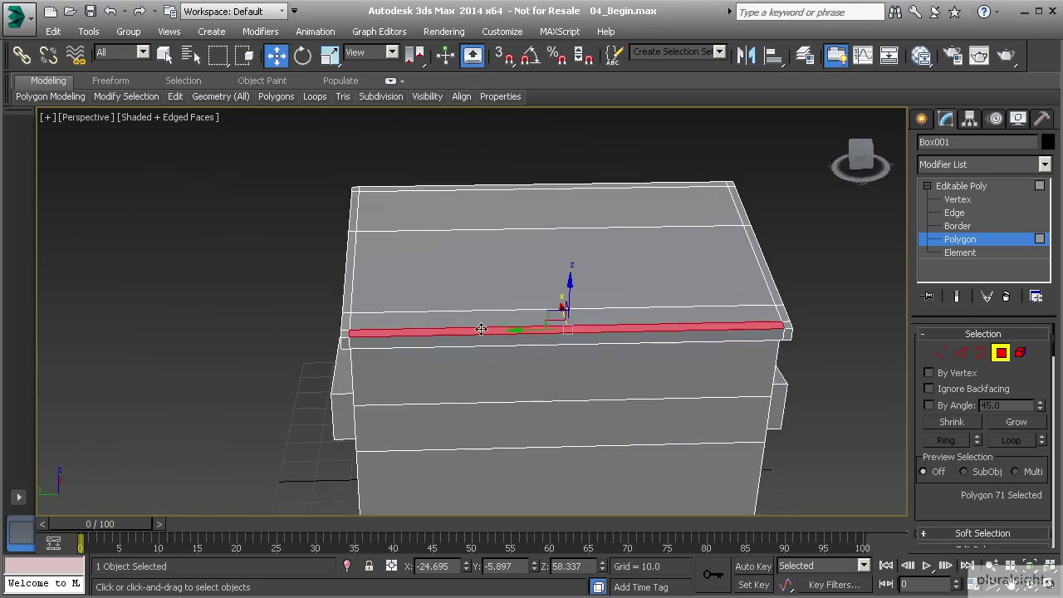
scroll(483, 331, up, 3)
ctrl+click(499, 253)
ctrl+click(502, 138)
middle_drag(502, 139, 381, 273)
alt+middle_drag(476, 338, 487, 319)
scroll(487, 319, down, 3)
scroll(959, 465, down, 5)
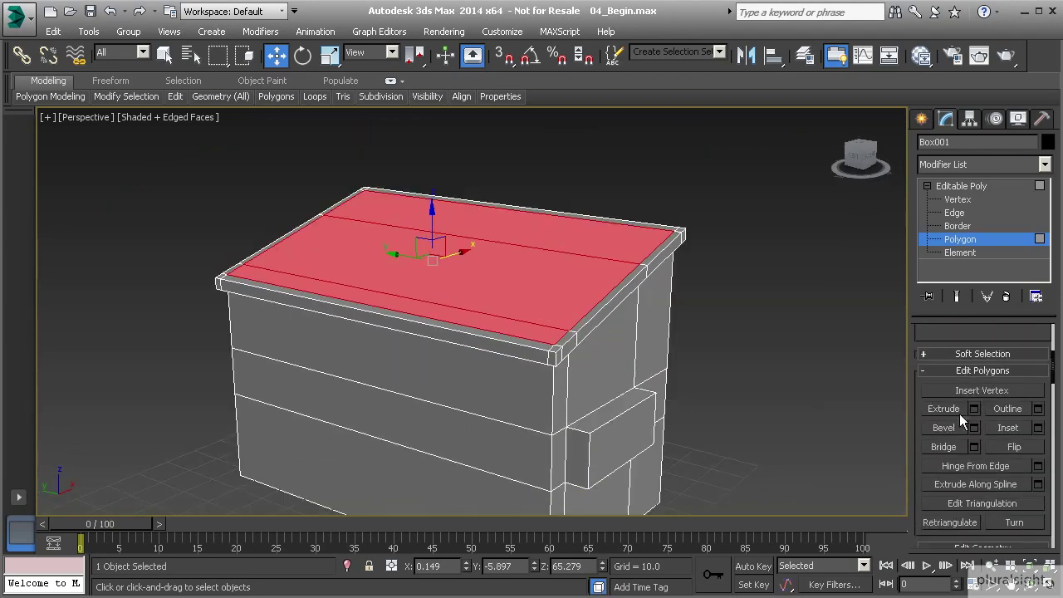
click(974, 410)
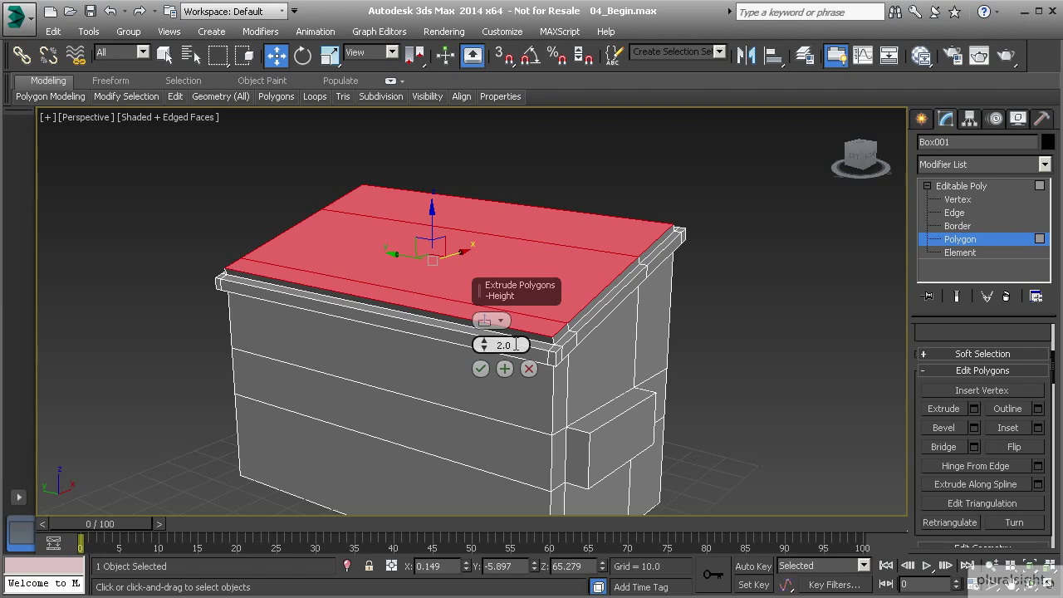
drag(484, 347, 491, 441)
alt+middle_drag(492, 347, 357, 316)
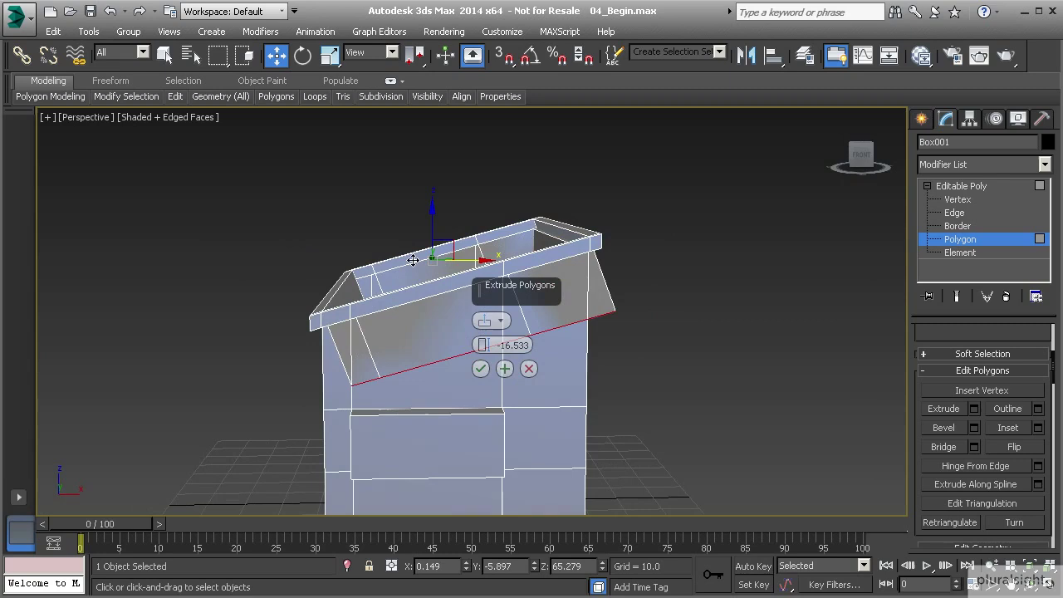
alt+middle_drag(449, 331, 469, 369)
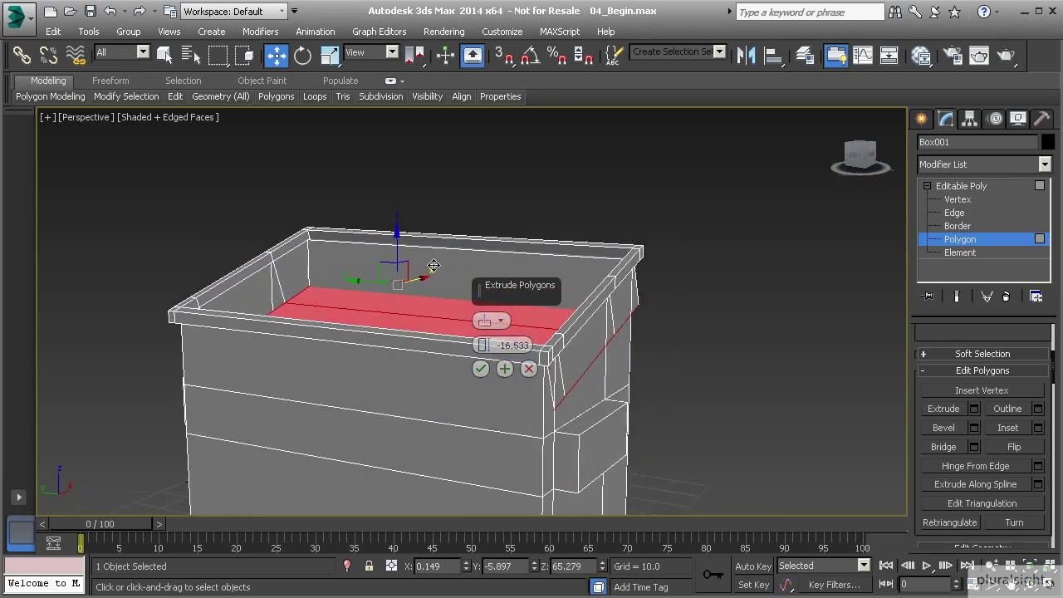
mouse_move(421, 285)
alt+middle_down()
mouse_move(395, 285)
mouse_move(415, 302)
alt+middle_up()
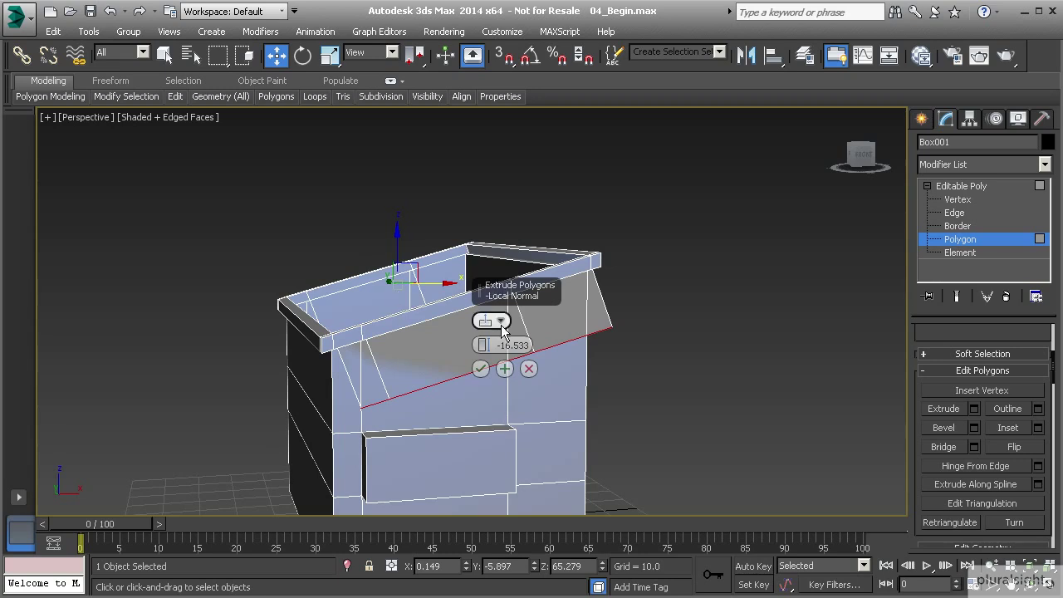
click(491, 321)
click(520, 334)
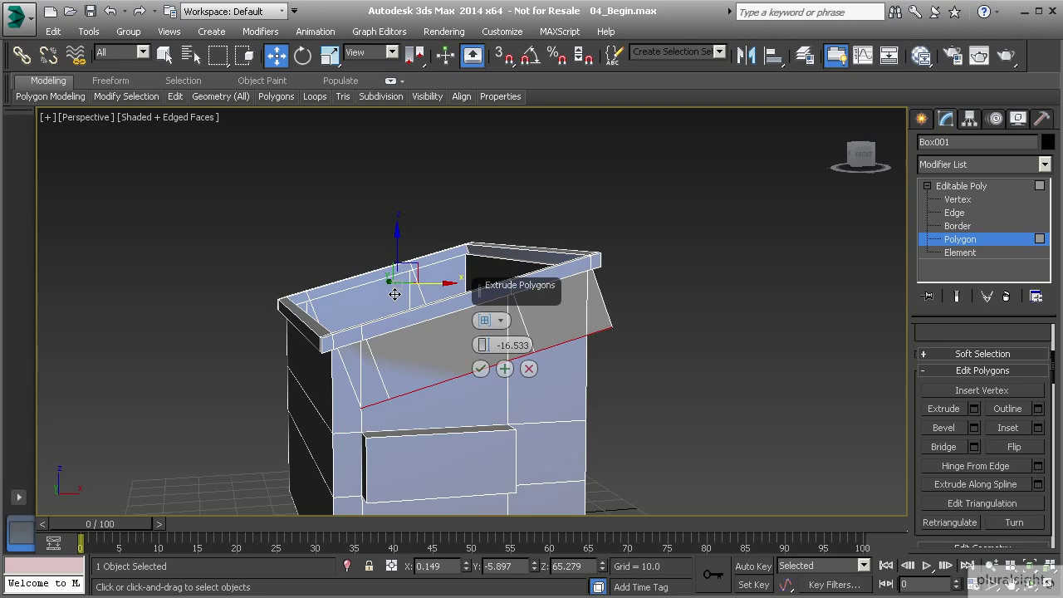
click(529, 368)
Inset the selected top polygons by 1.0 to form a second edge loop just inside the rim
alt+middle_drag(397, 318, 481, 339)
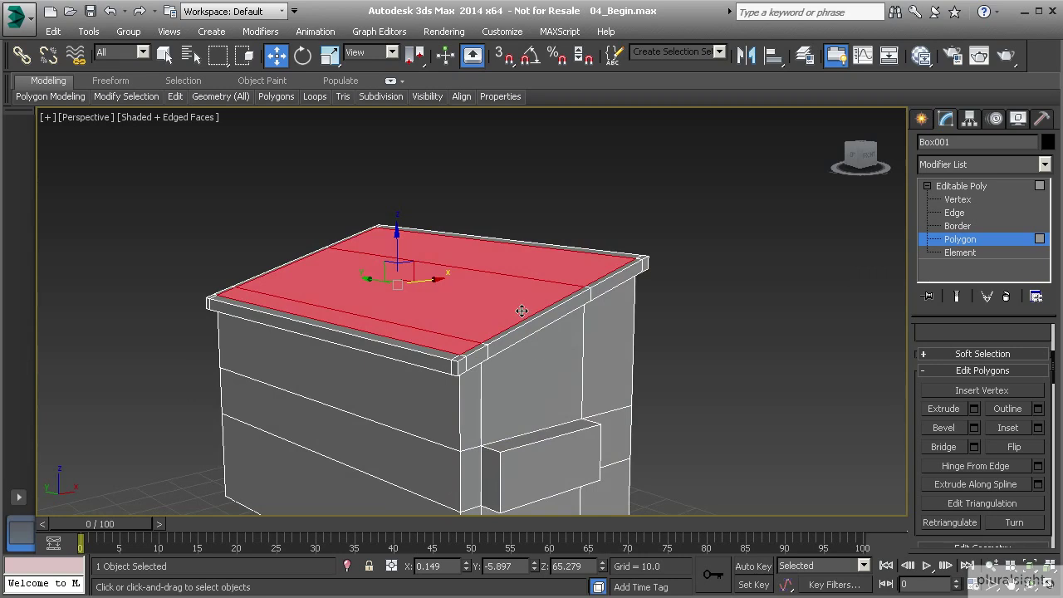
alt+middle_drag(519, 382, 593, 366)
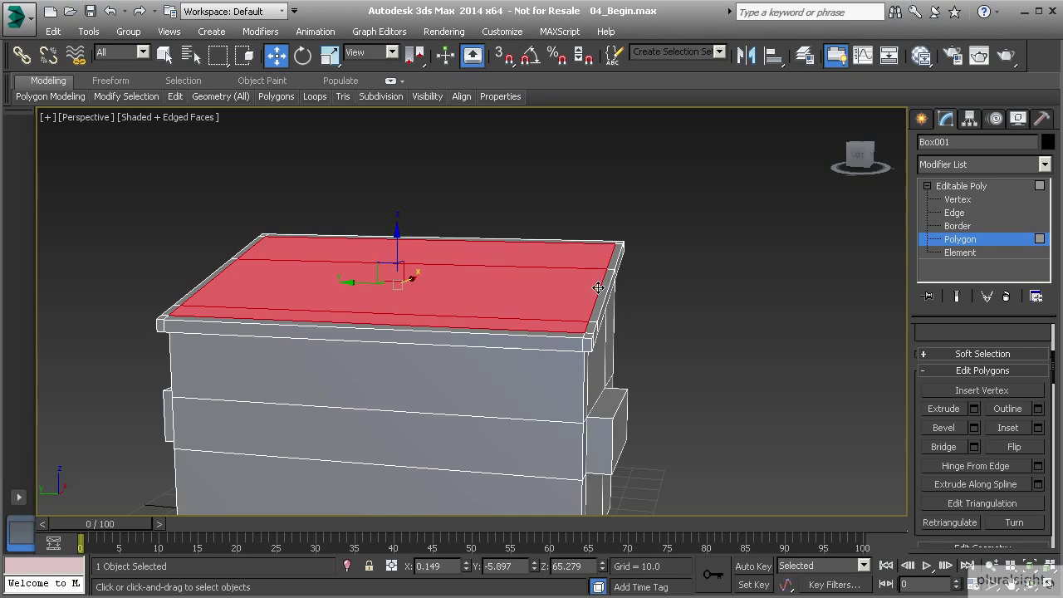
scroll(583, 328, up, 4)
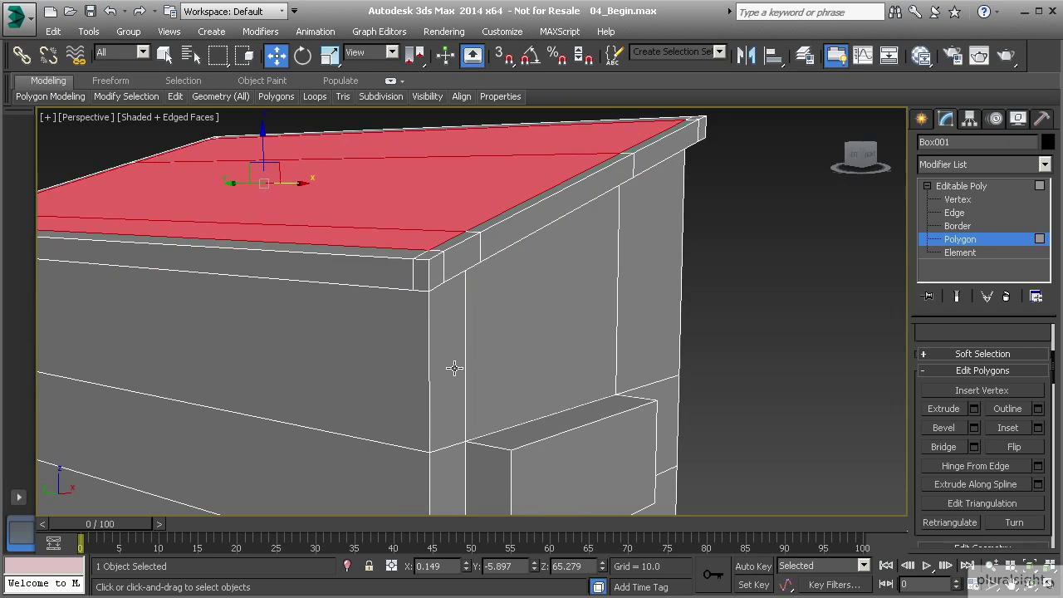
scroll(428, 238, down, 6)
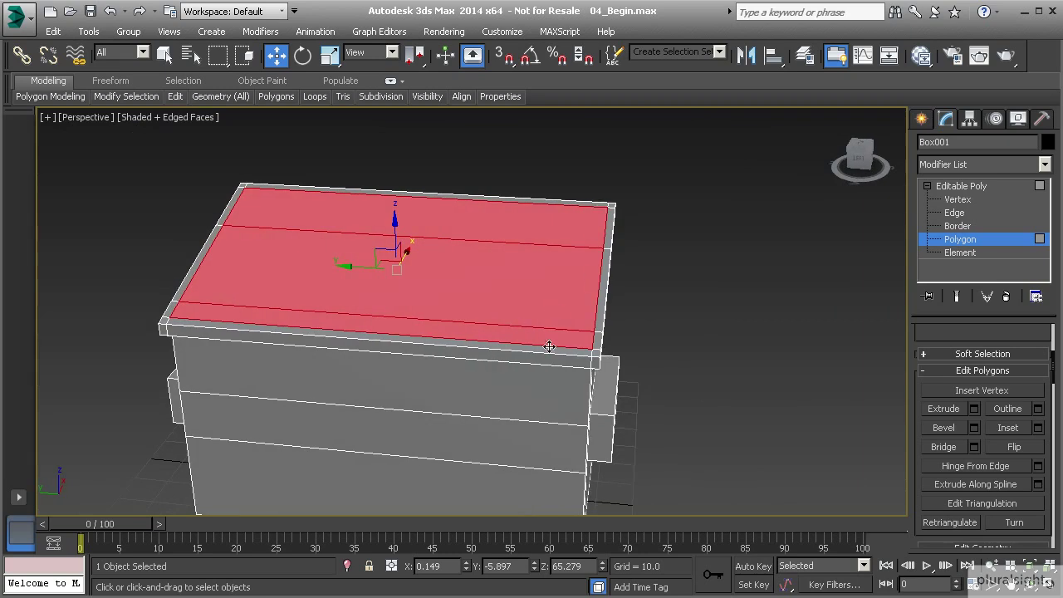
scroll(282, 291, up, 5)
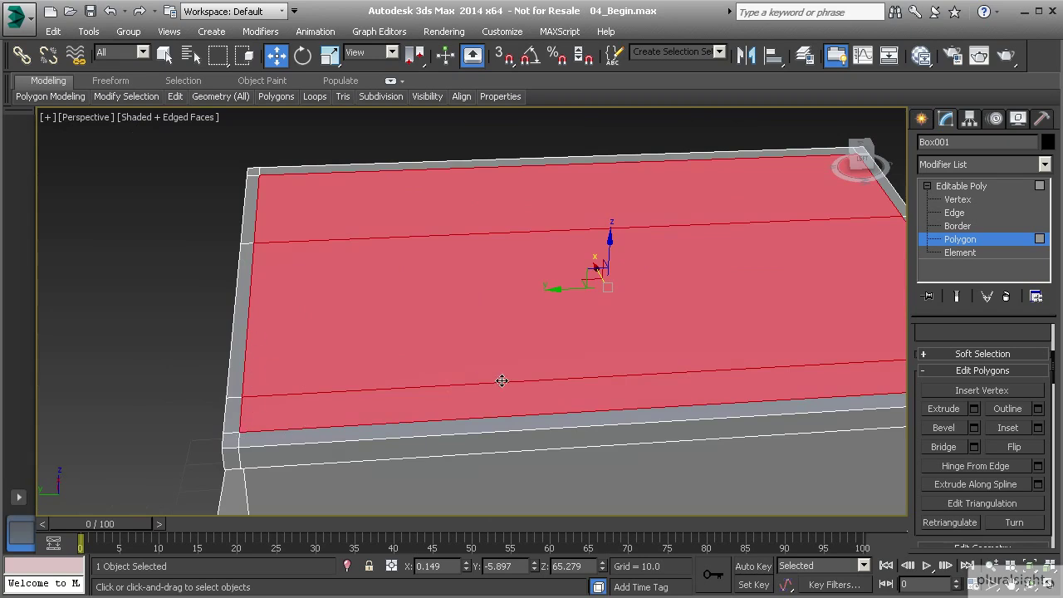
scroll(463, 361, down, 3)
scroll(507, 363, down, 3)
alt+middle_drag(524, 349, 544, 359)
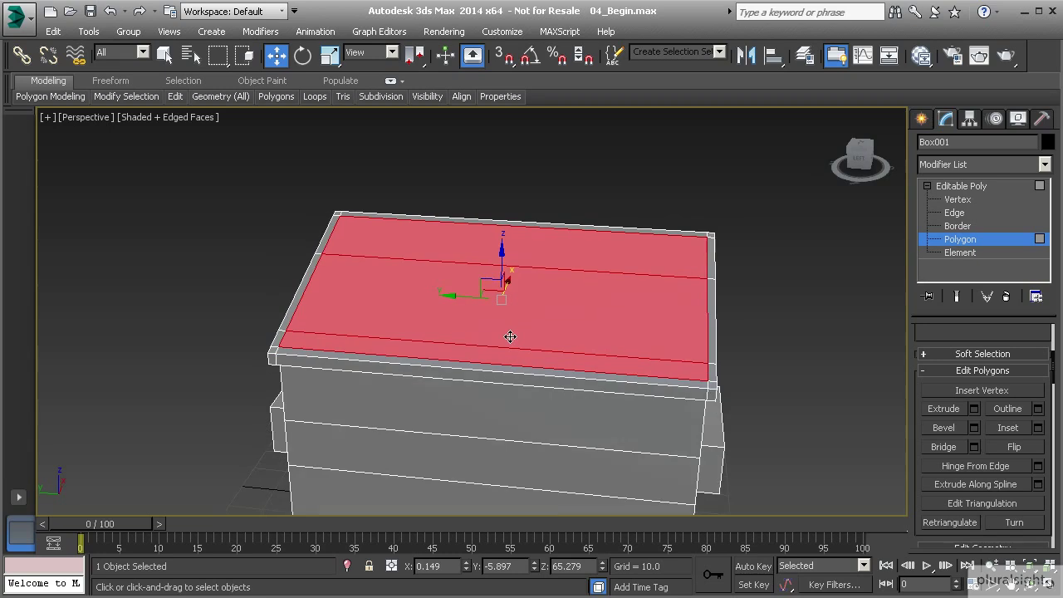
click(1037, 427)
scroll(546, 337, up, 4)
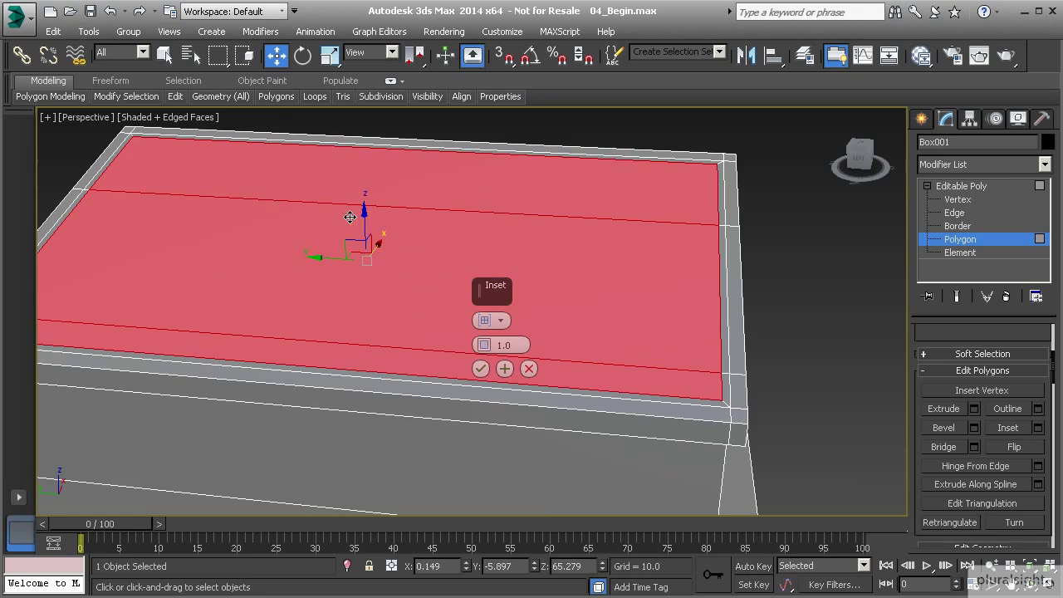
scroll(268, 280, down, 3)
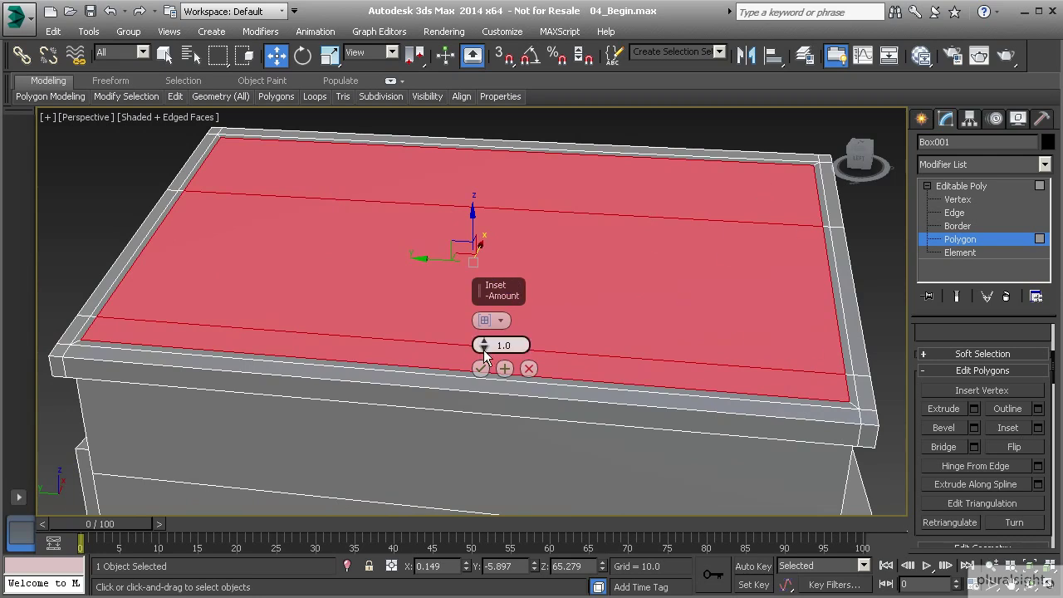
mouse_move(484, 346)
mouse_down()
mouse_move(483, 328)
mouse_move(472, 344)
mouse_up()
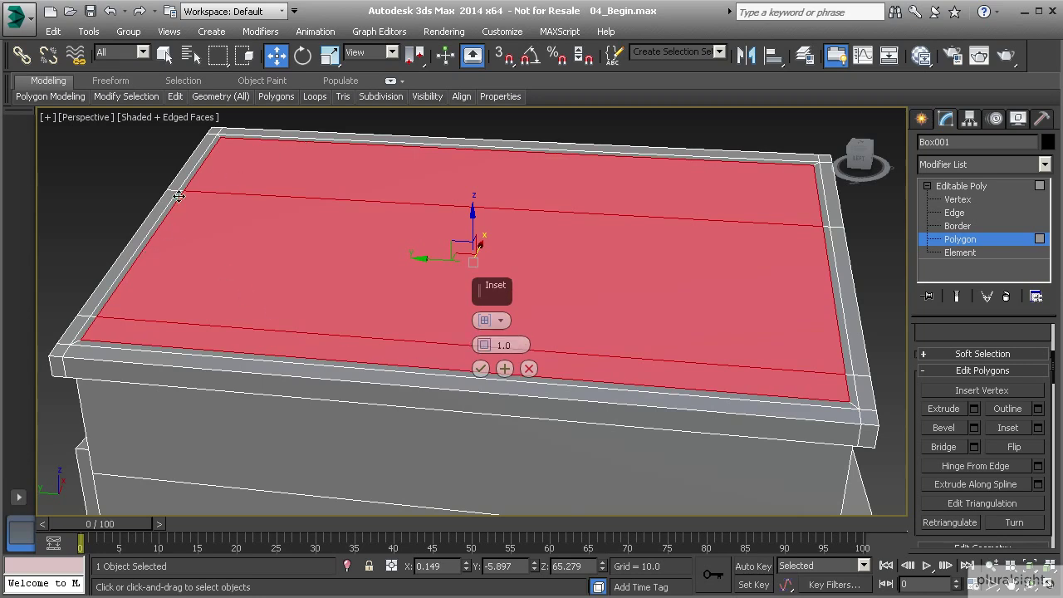
click(481, 368)
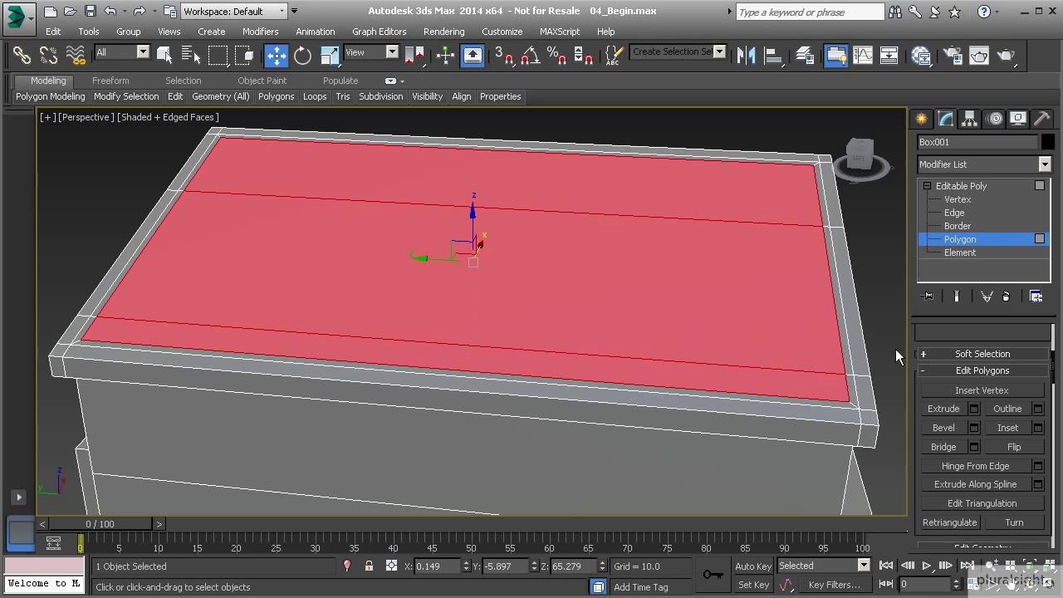
click(974, 408)
alt+middle_drag(656, 358, 533, 299)
alt+middle_drag(700, 295, 610, 290)
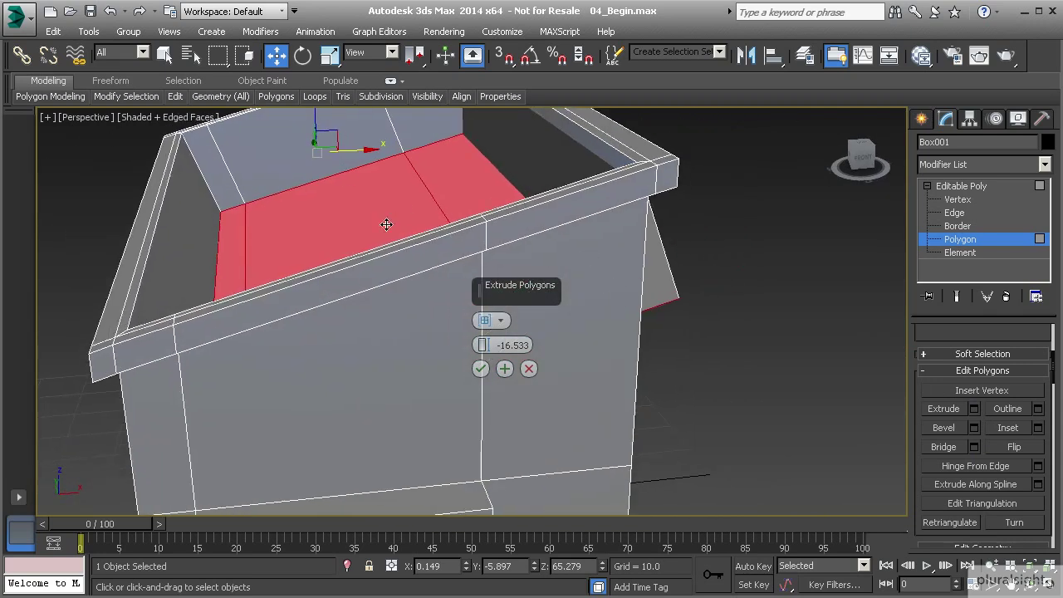
alt+middle_drag(404, 245, 437, 324)
click(529, 370)
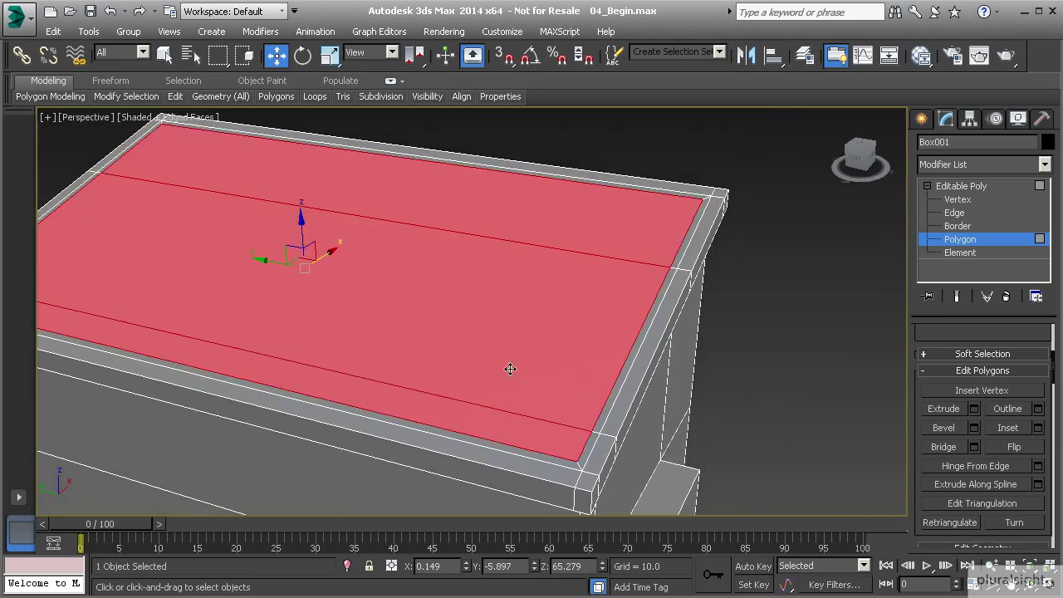
Extrude the inset top polygons with a height of 0
middle_drag(264, 313, 413, 313)
alt+middle_drag(477, 321, 443, 304)
middle_drag(444, 304, 426, 299)
middle_drag(512, 416, 449, 407)
scroll(489, 374, down, 4)
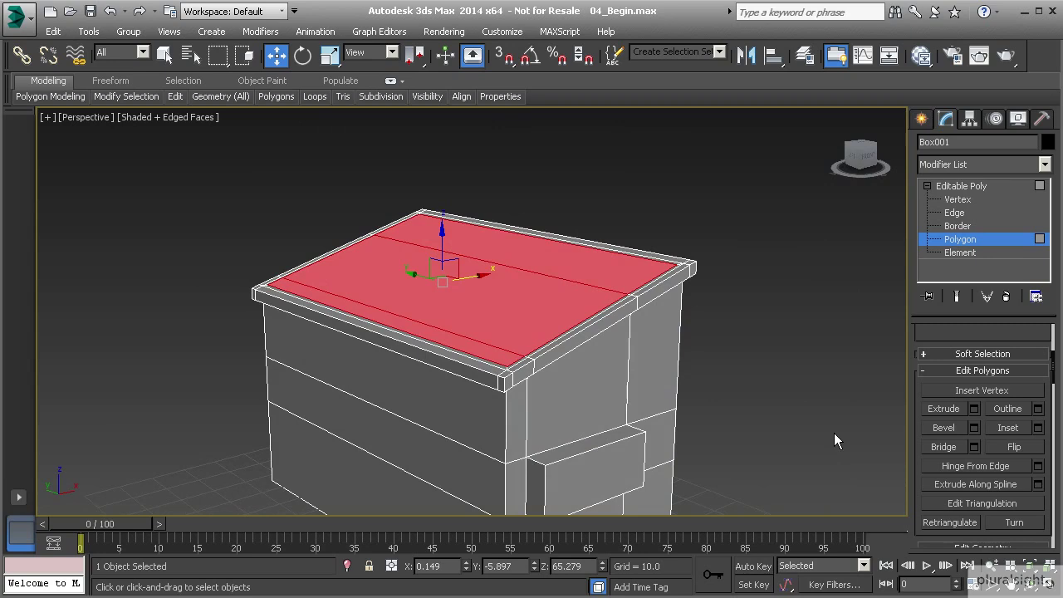
click(975, 408)
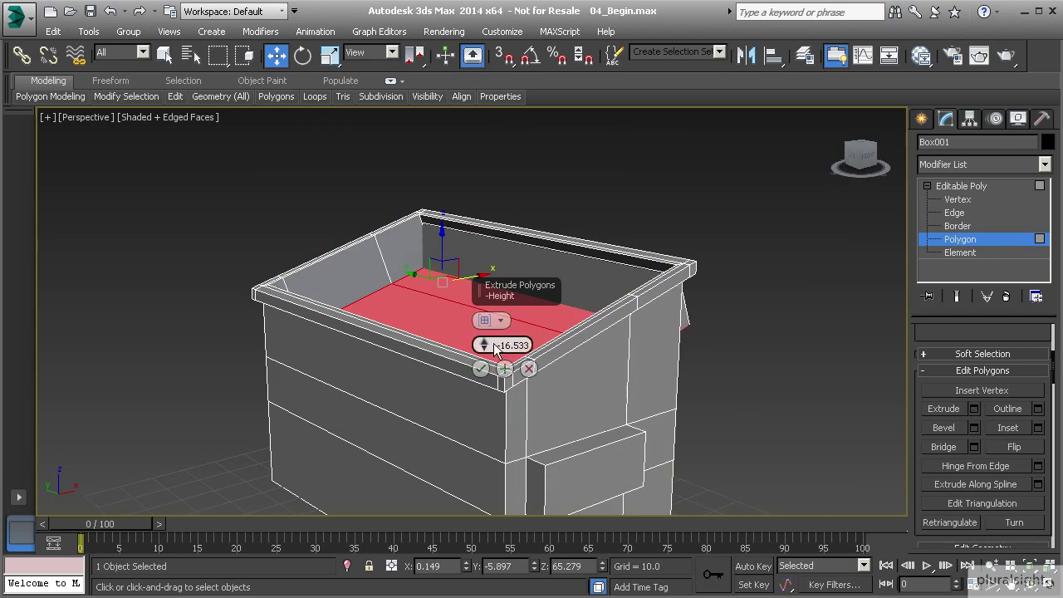
click(500, 346)
text(0)
key(Return)
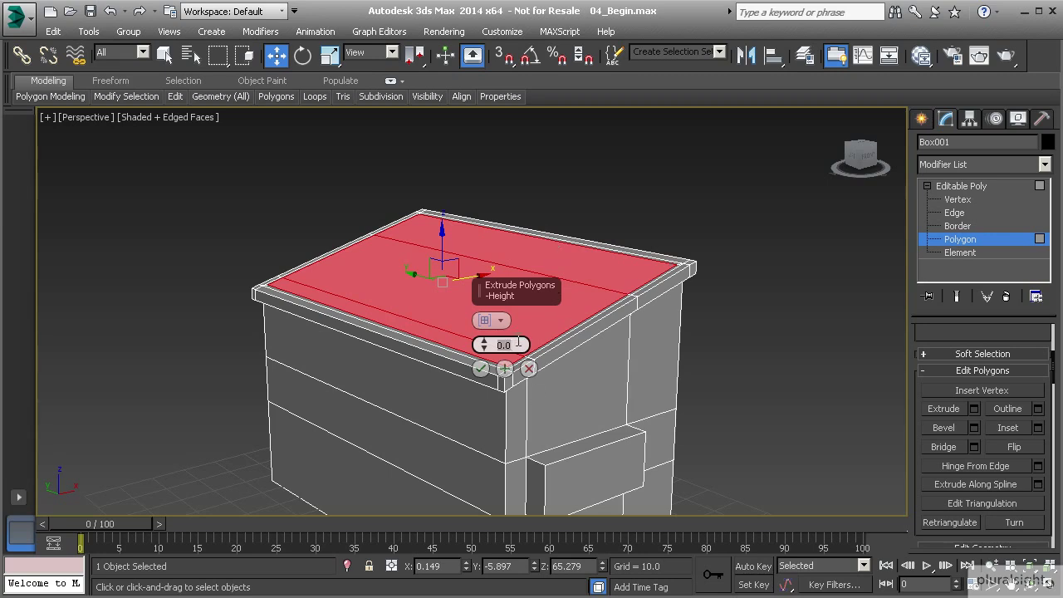
click(481, 369)
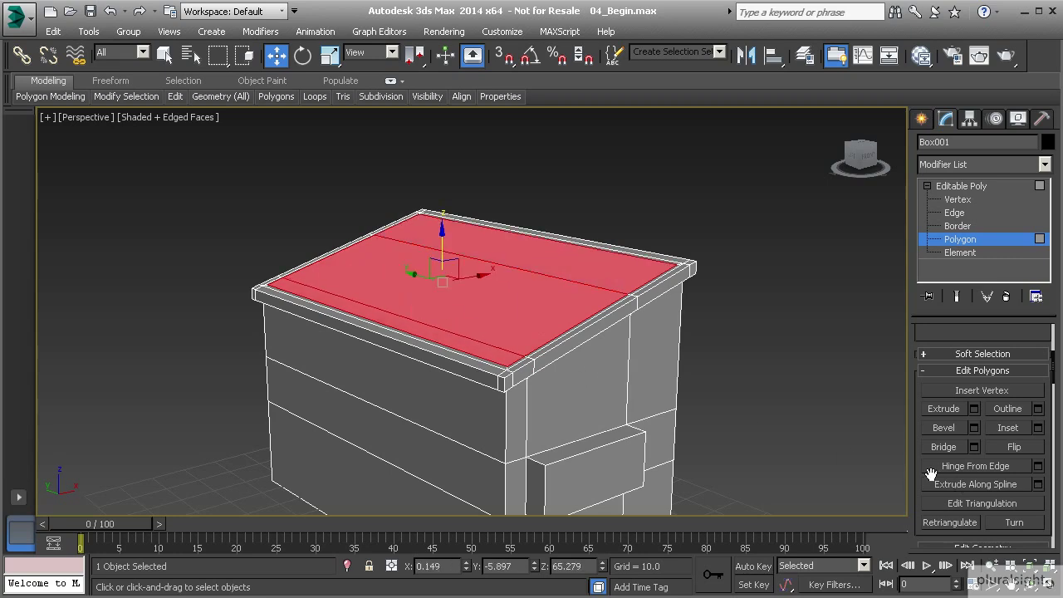
Set the movement constraint to None and lower the extruded polygons straight down inside the dumpster to about Z 18.7
scroll(927, 483, down, 3)
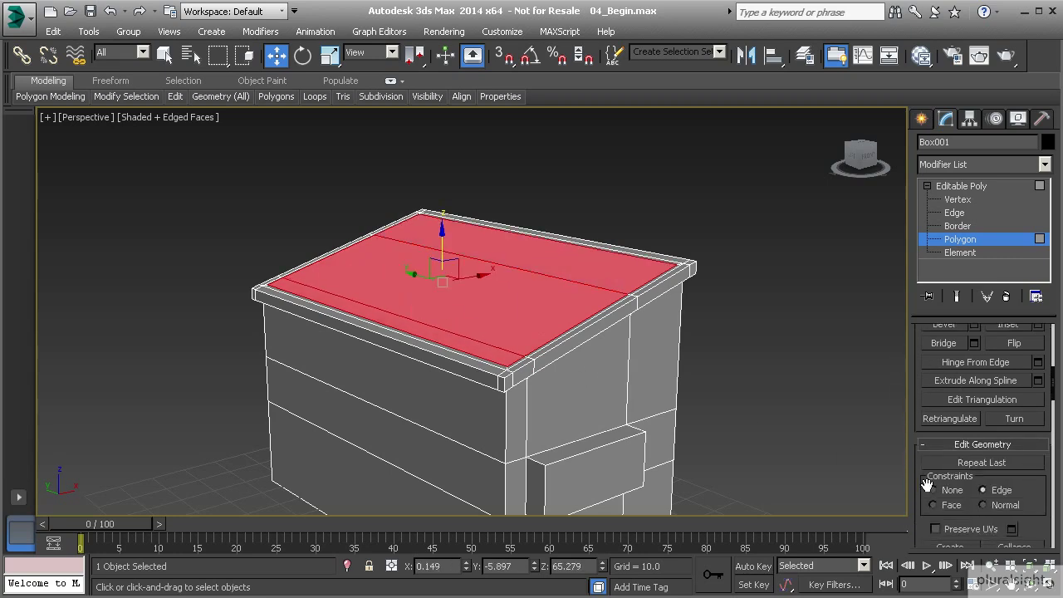
drag(448, 240, 444, 345)
alt+middle_drag(432, 337, 624, 340)
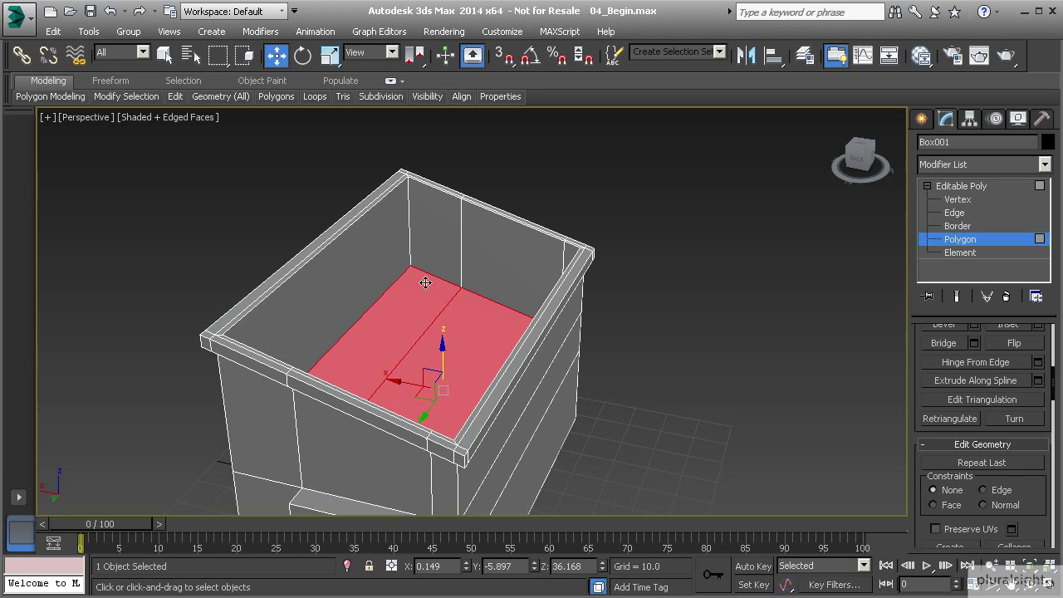
drag(443, 353, 444, 403)
alt+middle_drag(444, 403, 517, 381)
alt+middle_drag(544, 418, 543, 365)
In a wireframe front view, lower the sloped inner floor polygons further to about Z -2
key(f)
key(F3)
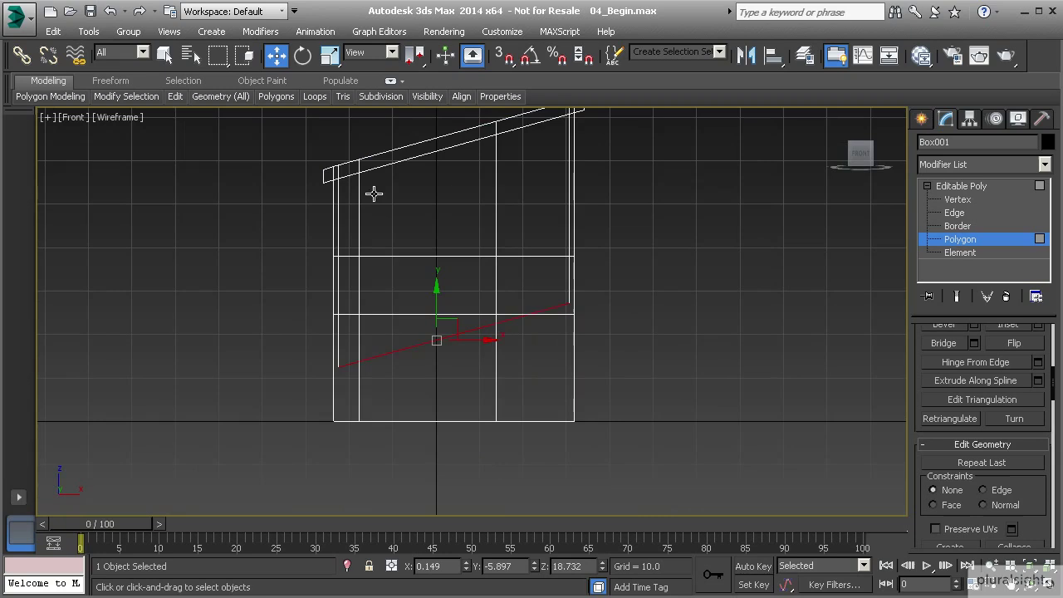
scroll(451, 344, up, 2)
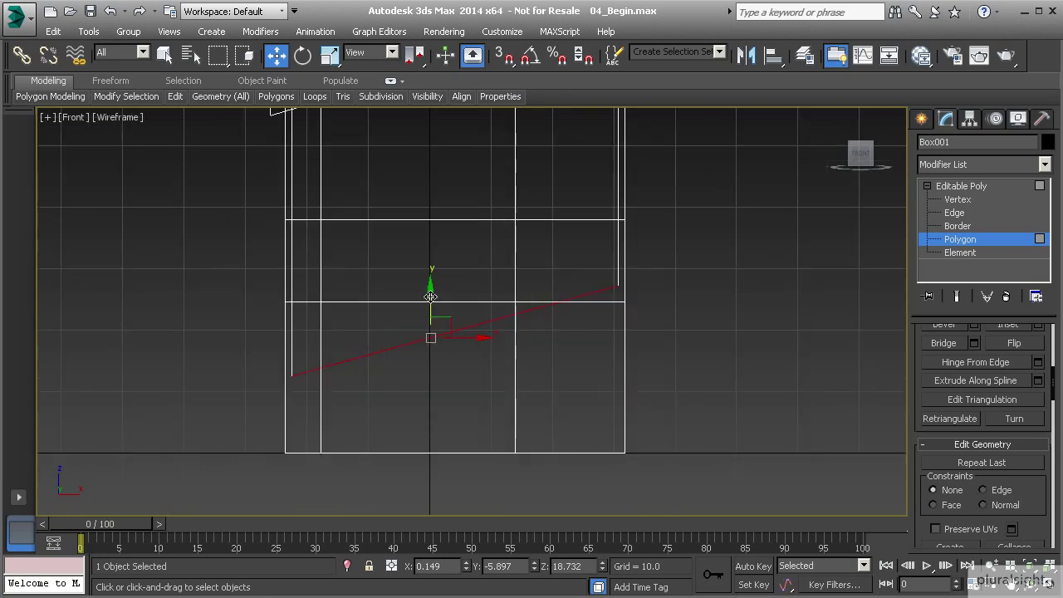
drag(431, 296, 429, 366)
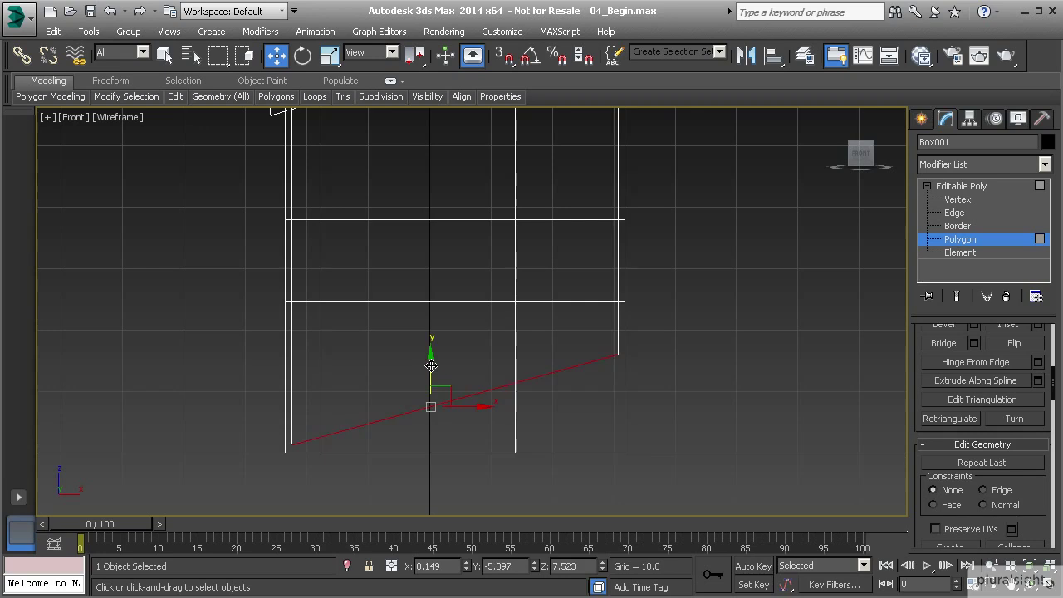
drag(429, 367, 430, 425)
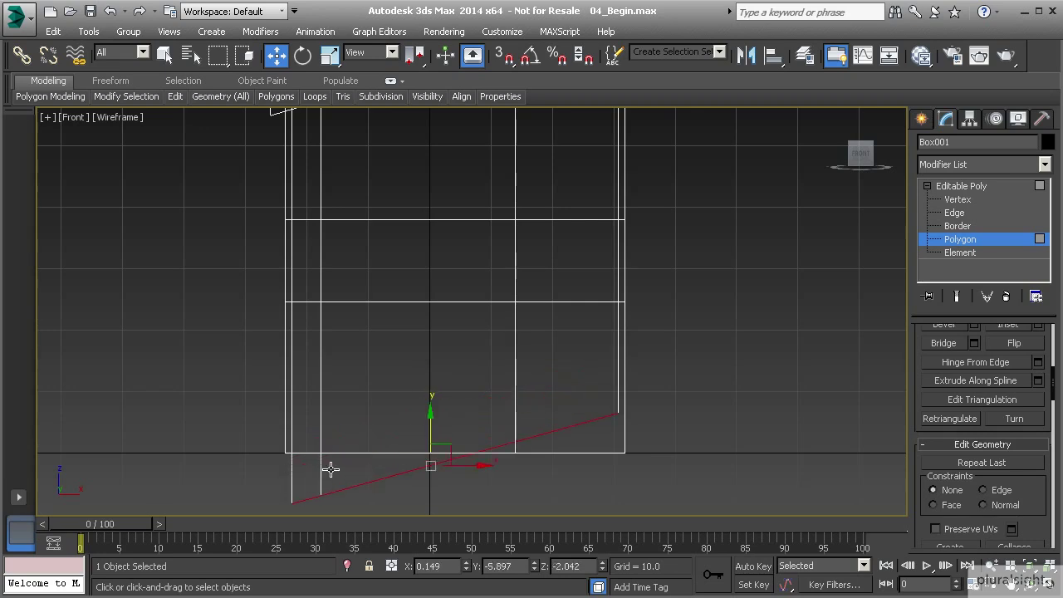
Restore shaded display and check the lowered floor polygons against the dumpster's base in perspective and front views
key(F3)
mouse_move(337, 448)
alt+middle_down()
mouse_move(382, 420)
mouse_move(410, 428)
mouse_move(444, 379)
mouse_move(430, 354)
mouse_move(418, 405)
alt+middle_up()
key(p)
key(f)
scroll(368, 313, up, 3)
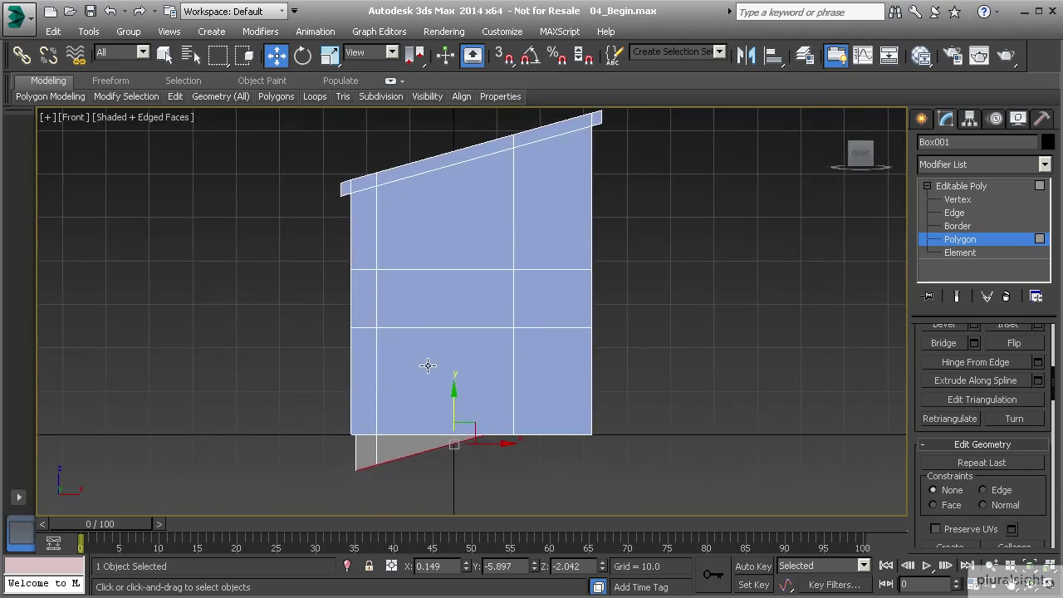
In wireframe display, raise the sloped inner floor polygons to about Z 7.2
key(F3)
drag(454, 403, 459, 365)
scroll(432, 396, up, 4)
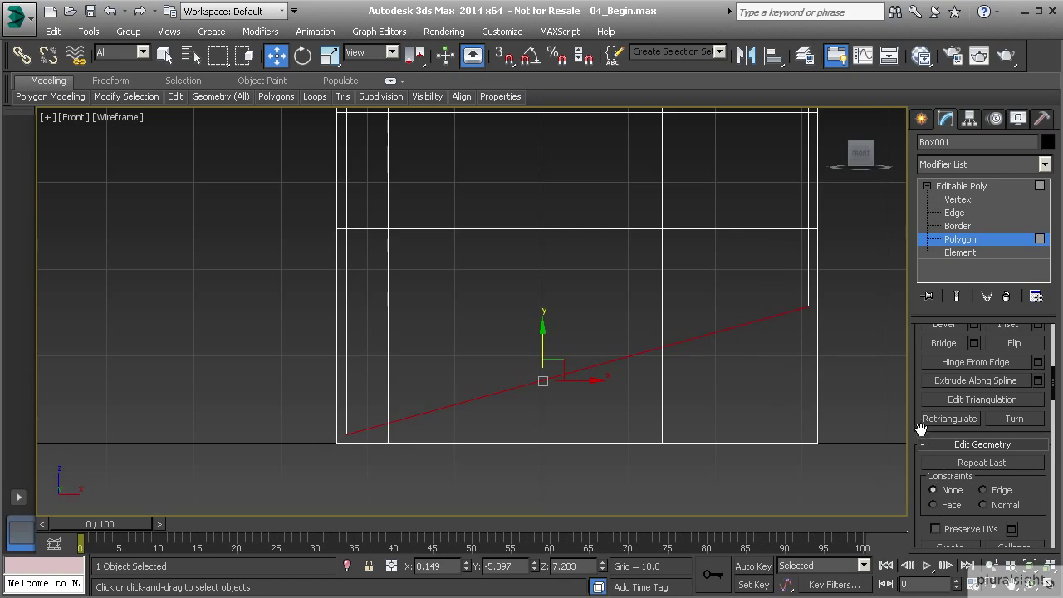
Flatten the inner floor polygons with Make Planar along Z, lower them to about Z 0.9, and leave polygon editing
scroll(920, 429, down, 5)
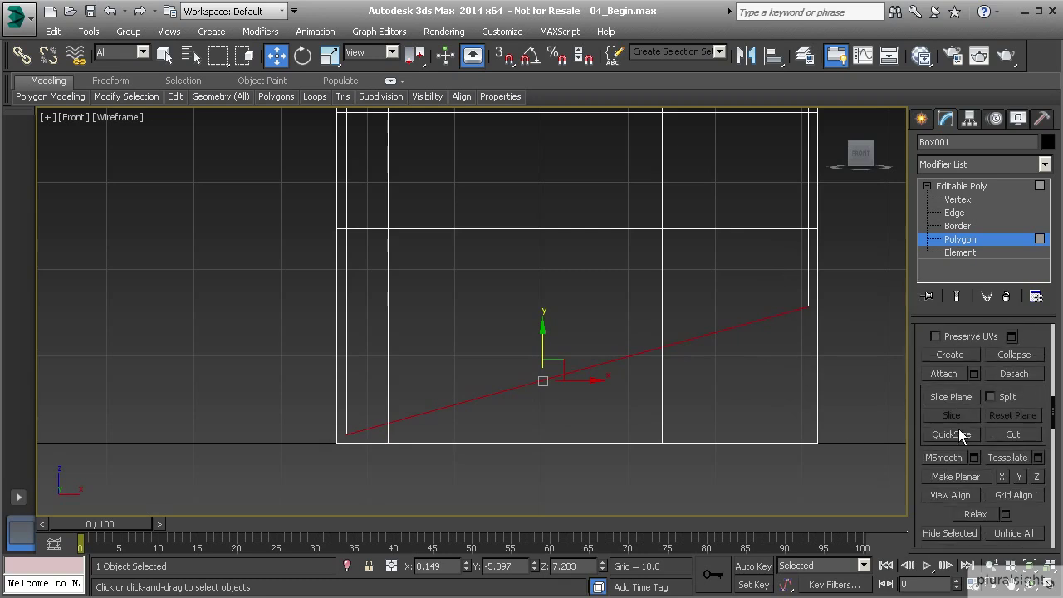
click(809, 304)
click(1037, 477)
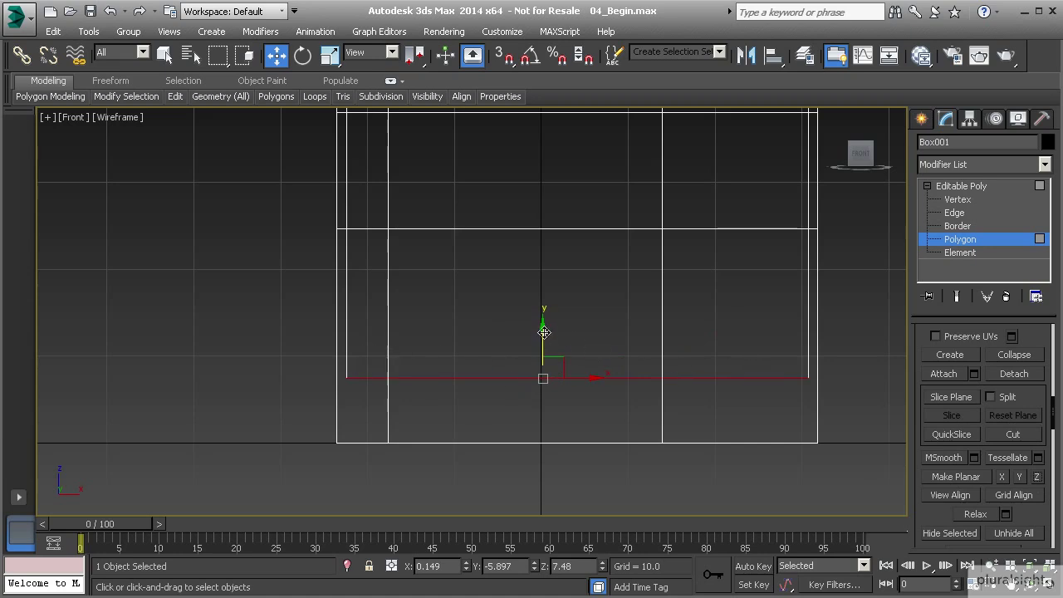
drag(544, 333, 542, 389)
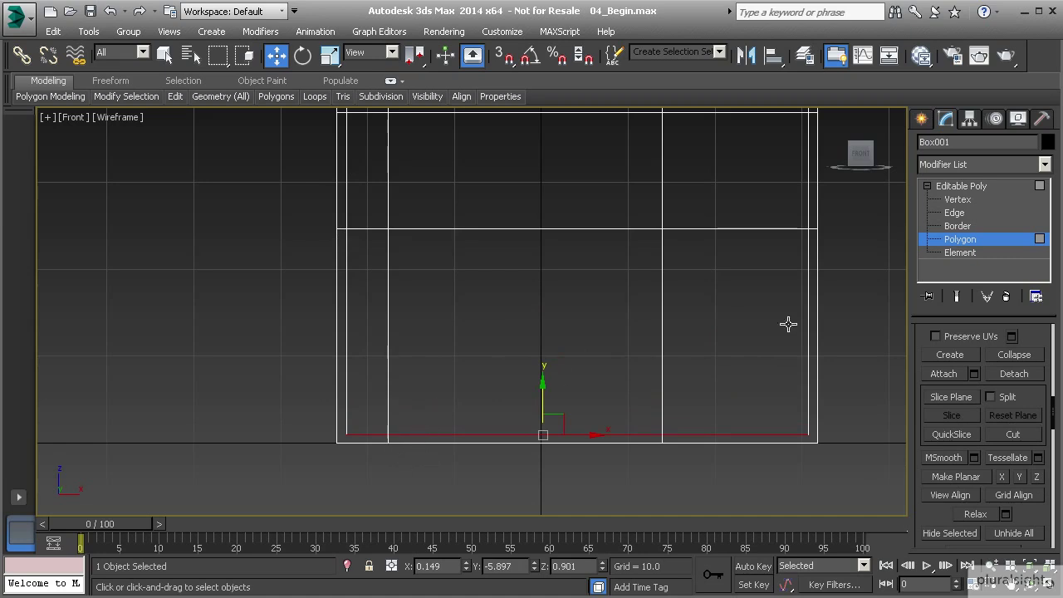
click(965, 239)
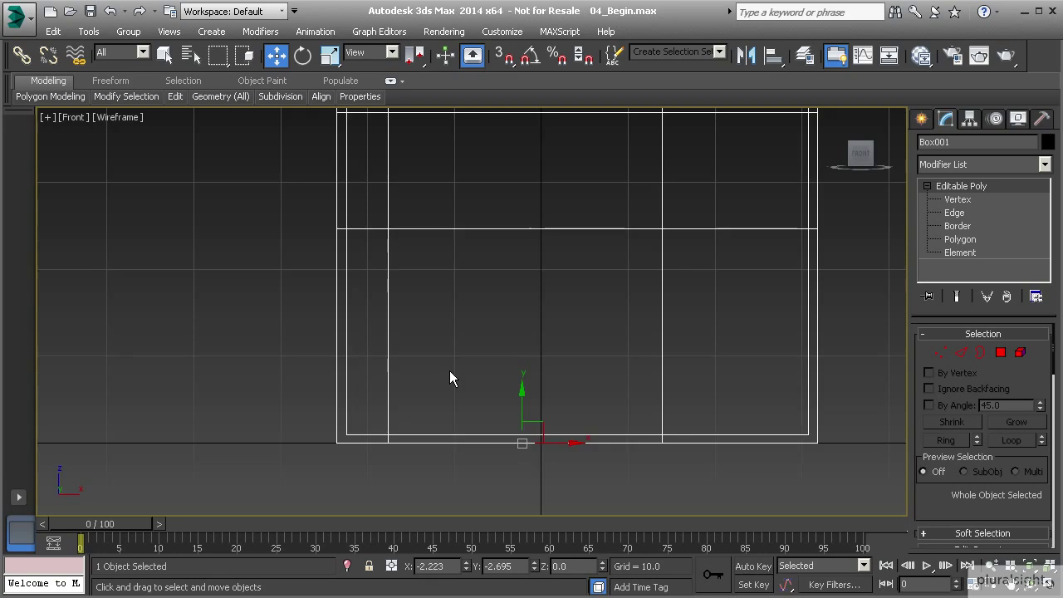
Examine the dumpster's hollow interior and flat floor from several angles in shaded perspective view
middle_drag(450, 370, 430, 416)
key(p)
mouse_move(403, 339)
alt+middle_down()
mouse_move(458, 352)
mouse_move(392, 372)
mouse_move(625, 387)
mouse_move(565, 399)
mouse_move(490, 357)
mouse_move(493, 326)
alt+middle_up()
key(F3)
scroll(464, 337, down, 4)
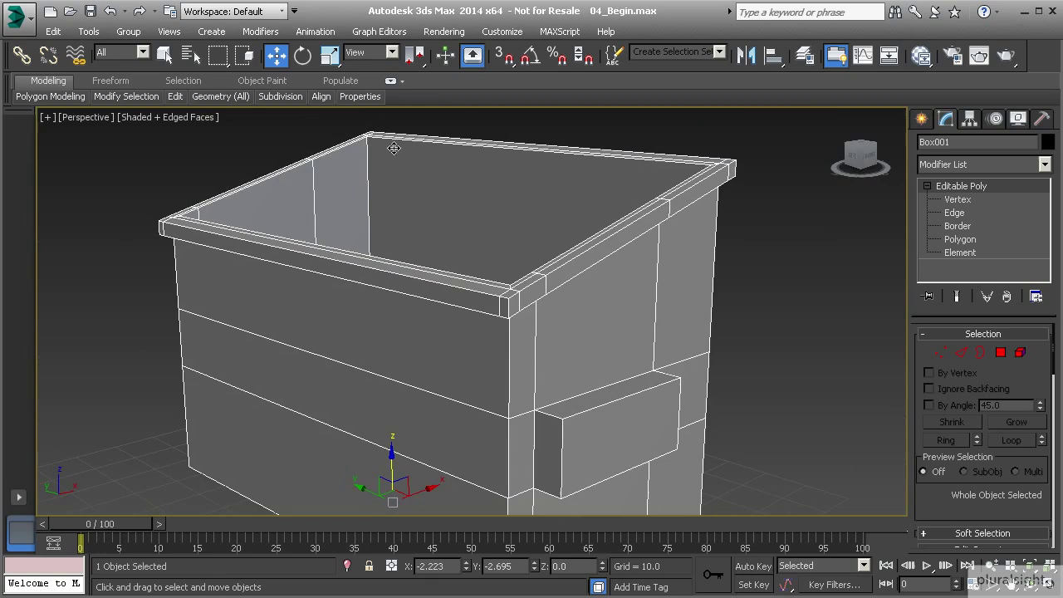
alt+middle_drag(365, 194, 398, 258)
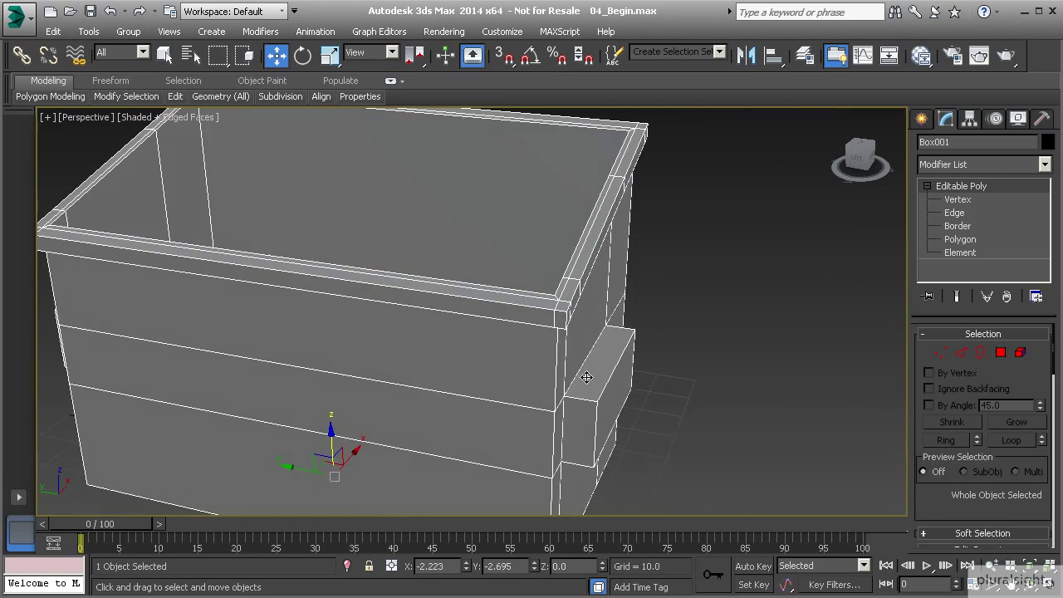
alt+middle_drag(587, 377, 584, 350)
alt+middle_drag(545, 190, 513, 346)
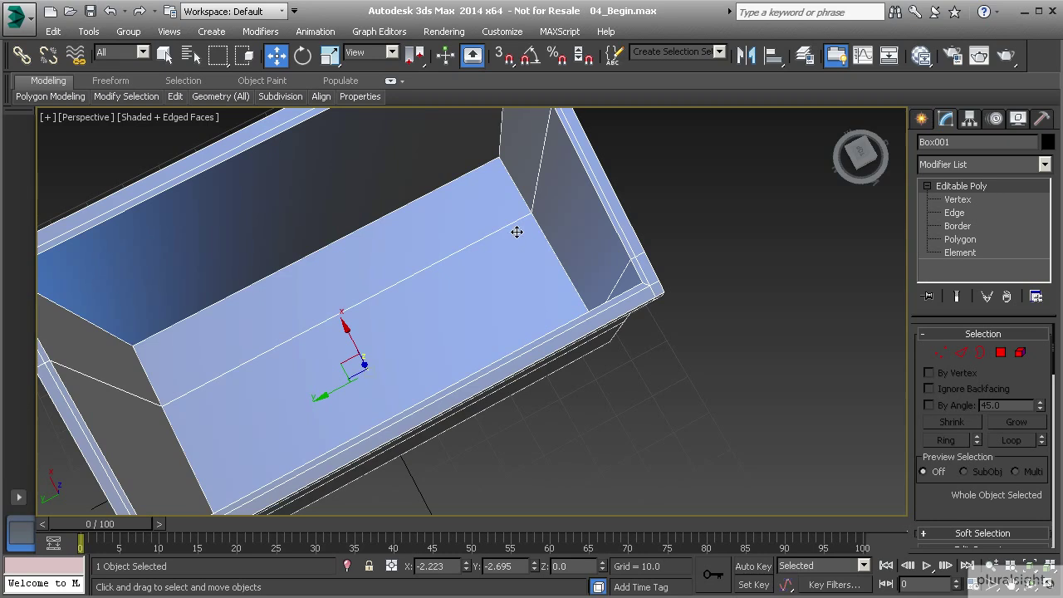
alt+middle_drag(465, 344, 576, 330)
Select the end polygon of the block protruding from the dumpster's side
scroll(568, 296, up, 4)
scroll(553, 327, up, 2)
middle_drag(544, 337, 542, 344)
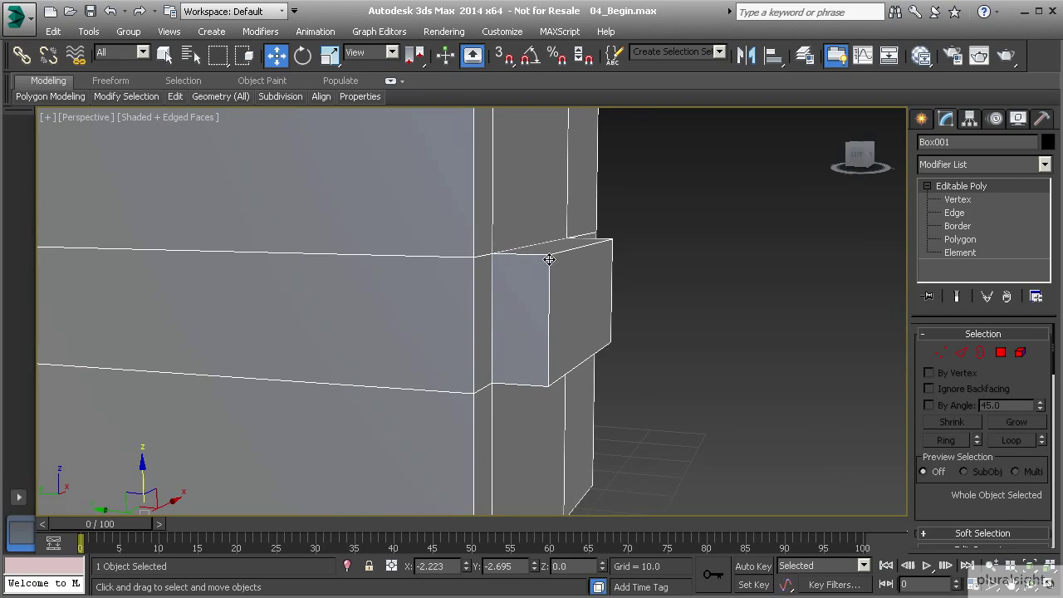
click(1001, 352)
click(520, 324)
alt+middle_drag(519, 324, 607, 340)
key(shift+z)
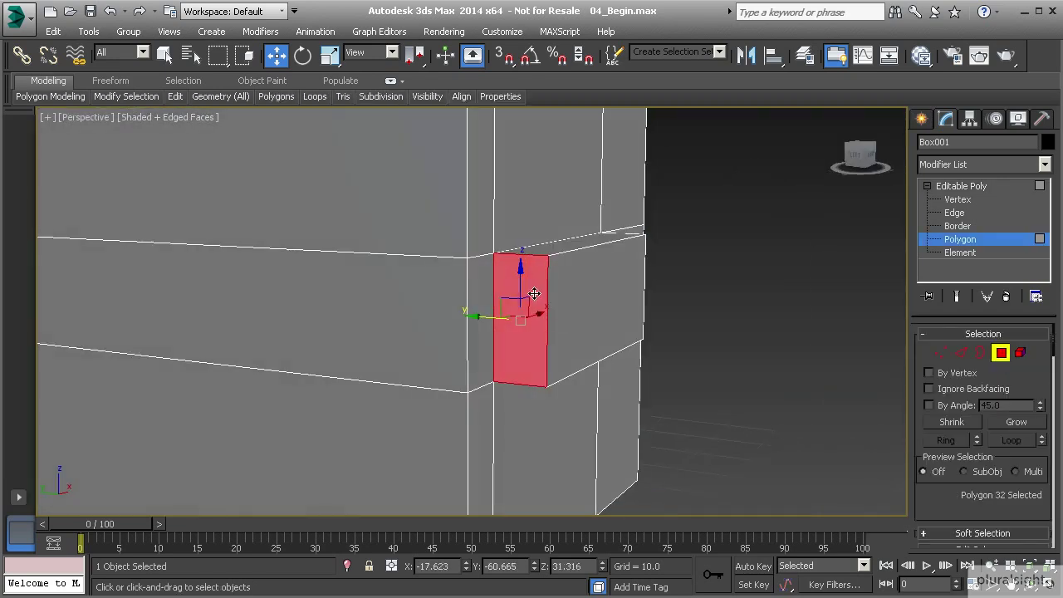
scroll(959, 490, down, 3)
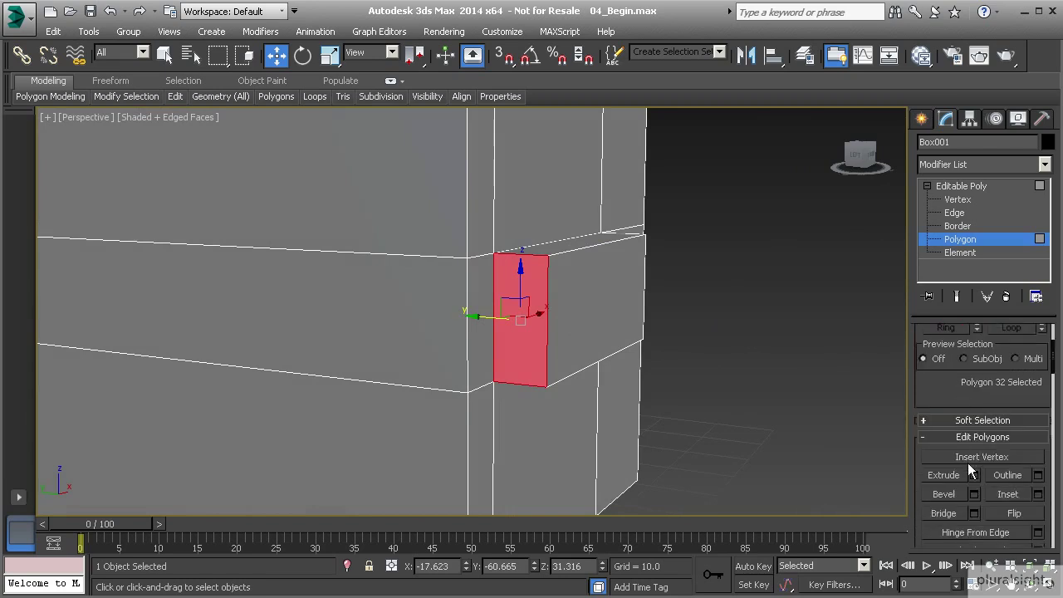
click(975, 474)
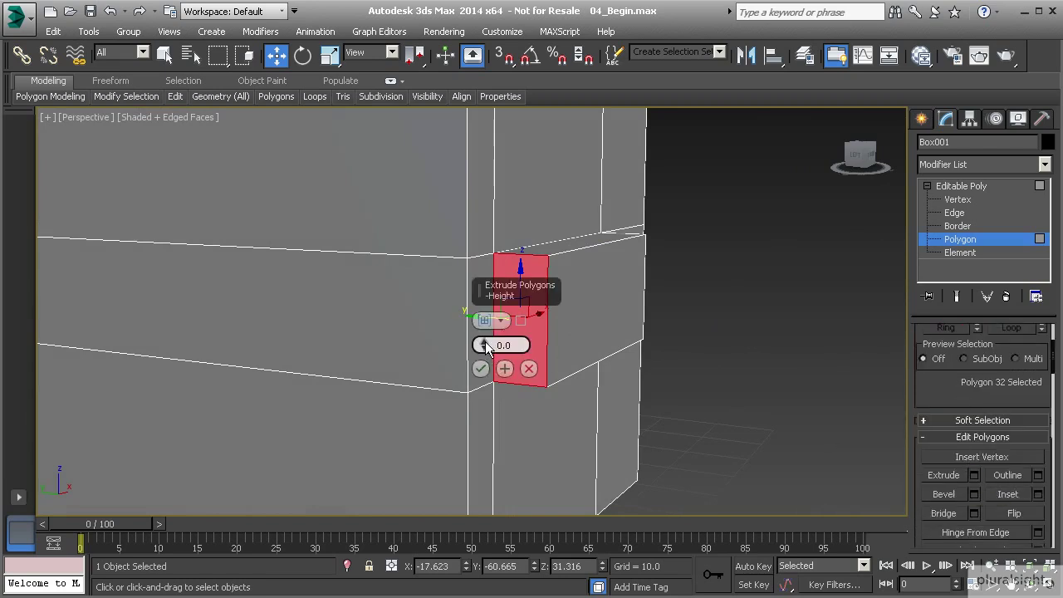
drag(486, 347, 482, 408)
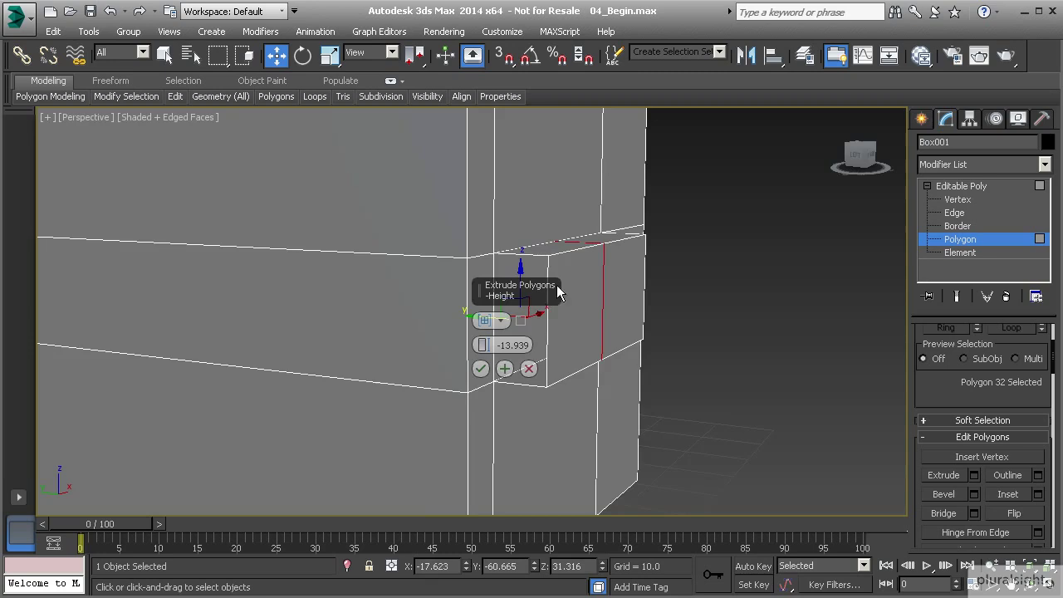
alt+middle_drag(482, 408, 600, 301)
alt+middle_drag(541, 270, 504, 261)
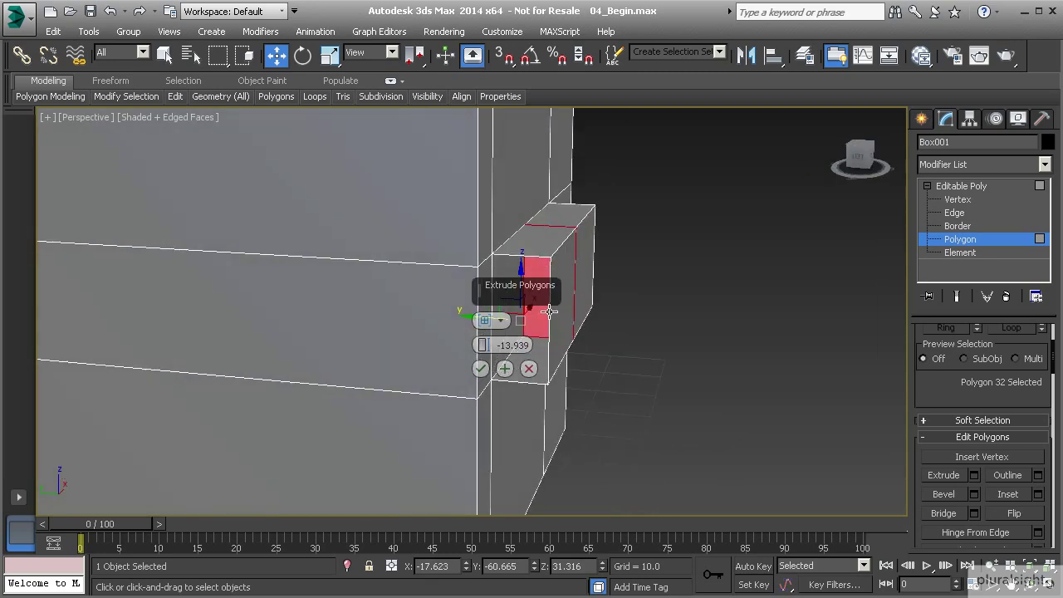
click(529, 369)
Inset the selected end polygon of the side block by 0.713
alt+middle_drag(563, 290, 528, 284)
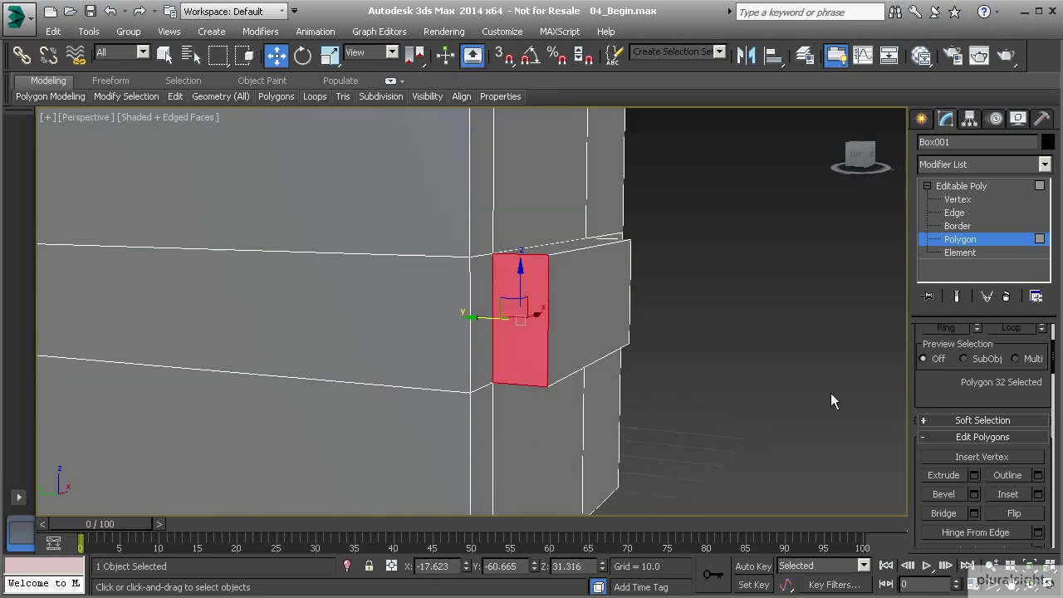
click(1038, 497)
drag(485, 349, 488, 349)
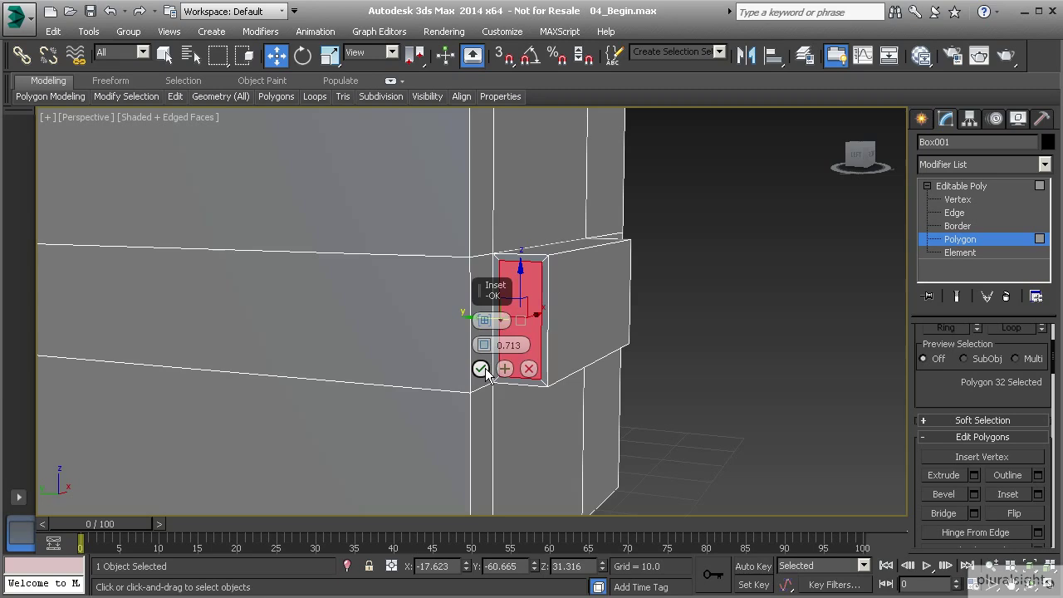
click(481, 368)
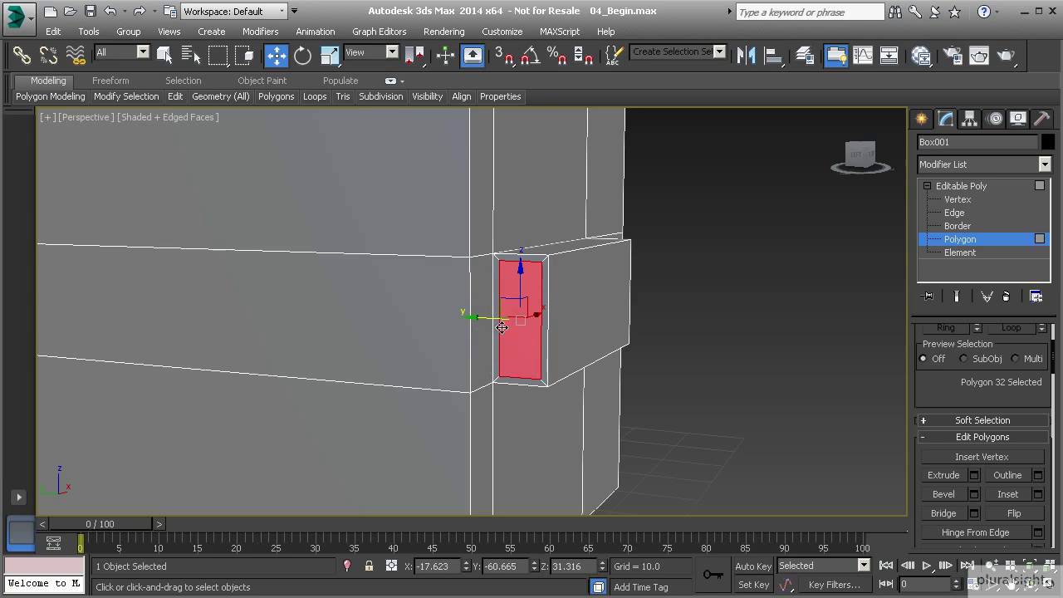
Inset the polygon at the opposite end of the same side block by 0.713
alt+middle_drag(629, 285, 315, 282)
click(562, 306)
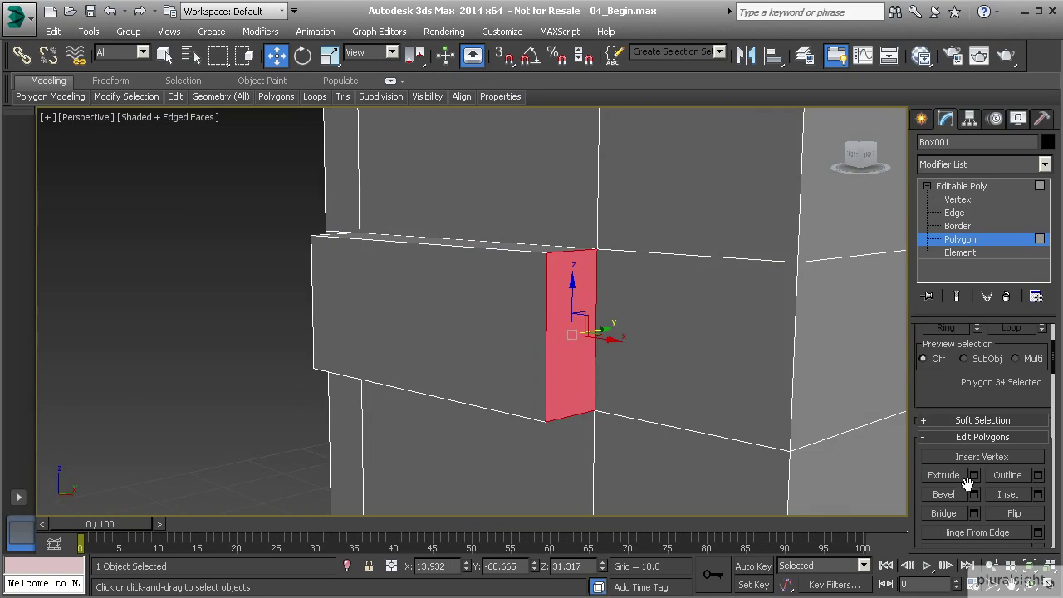
click(1038, 494)
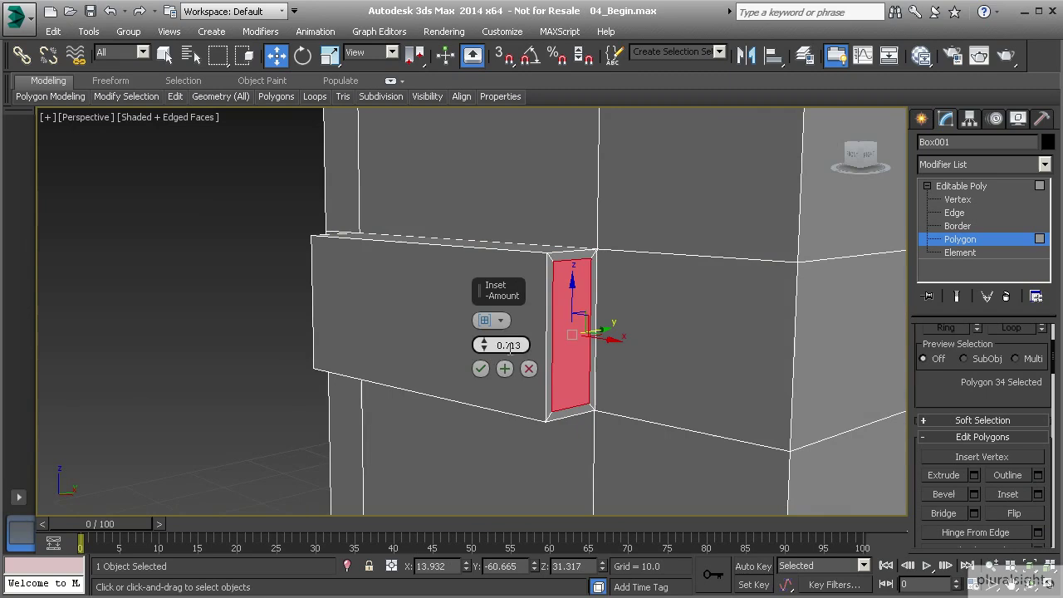
click(481, 369)
Select both end polygons of the block on the dumpster's other side and inset them by 0.713
scroll(370, 315, up, 6)
alt+middle_drag(531, 345, 707, 345)
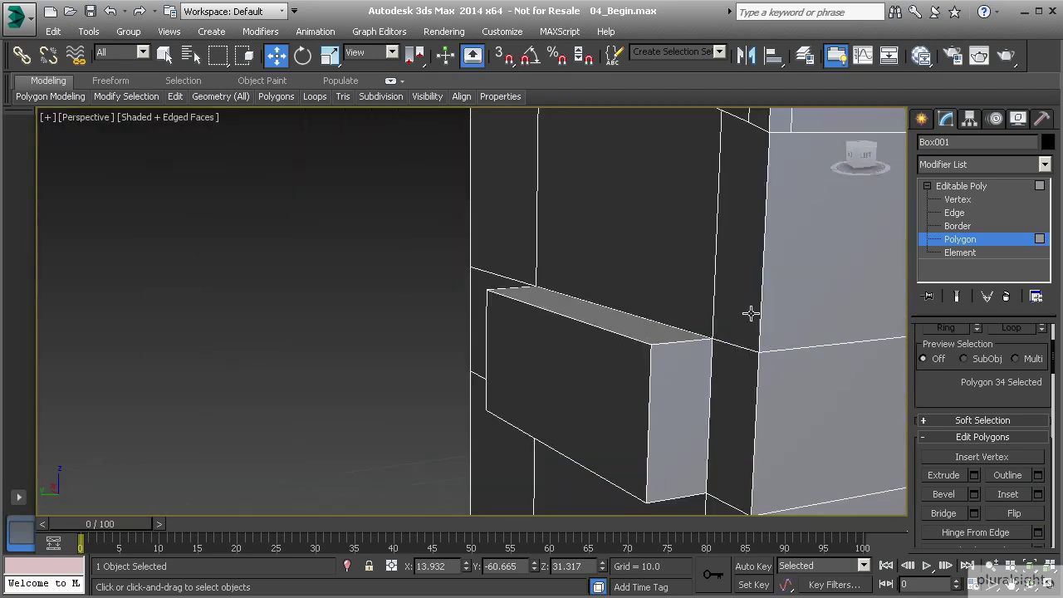
ctrl+click(675, 405)
alt+middle_drag(576, 375, 659, 374)
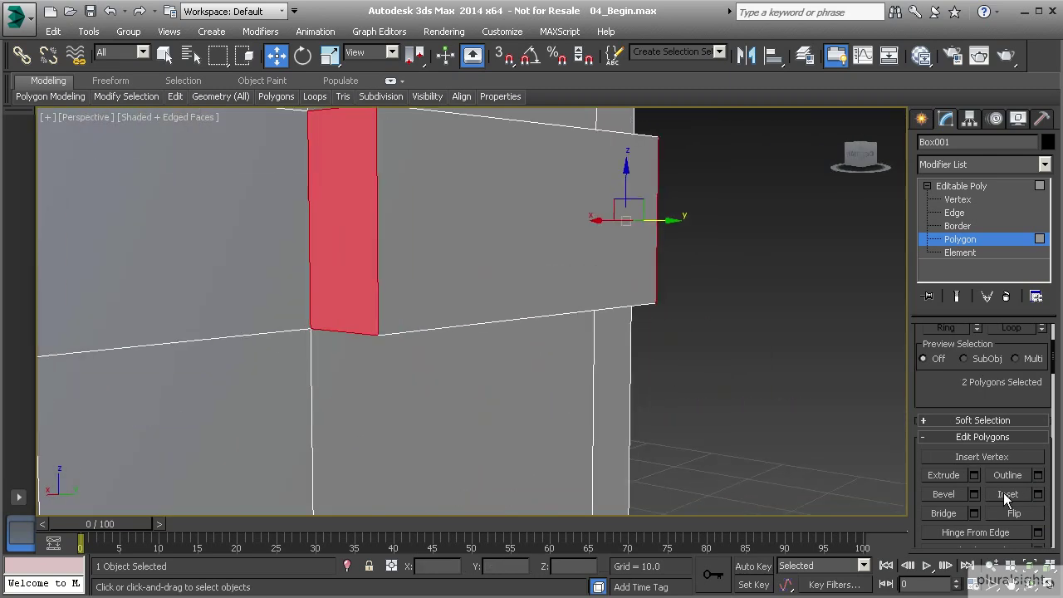
click(1039, 494)
middle_drag(435, 287, 444, 330)
drag(485, 349, 485, 346)
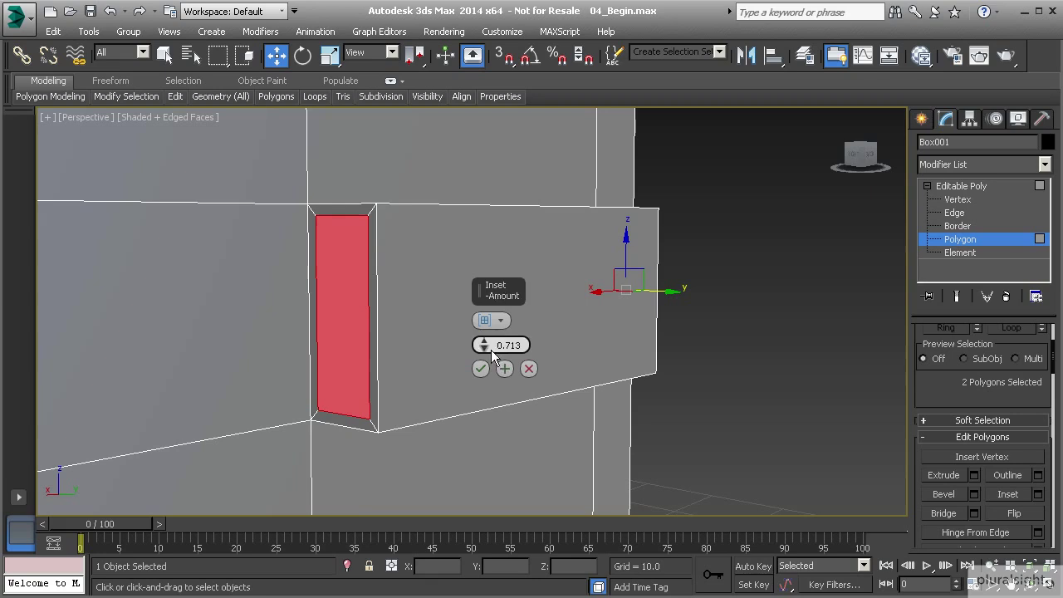
click(480, 368)
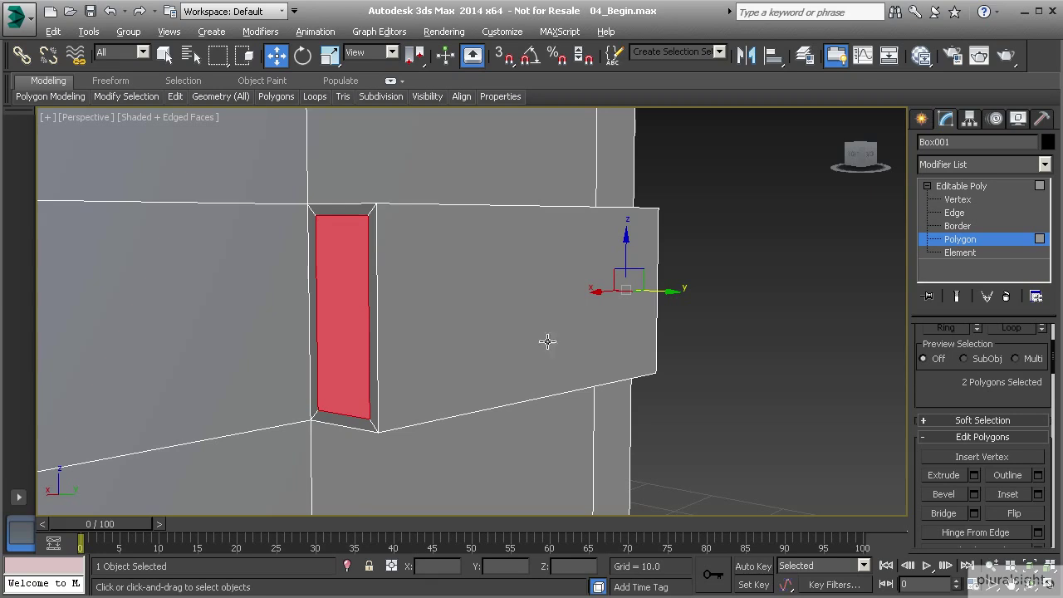
Add the two inset end polygons of the first side block to the selection
alt+middle_drag(600, 327, 634, 311)
ctrl+click(804, 302)
alt+middle_drag(804, 291, 516, 346)
ctrl+click(620, 343)
alt+middle_drag(619, 344, 681, 299)
alt+middle_drag(534, 344, 672, 332)
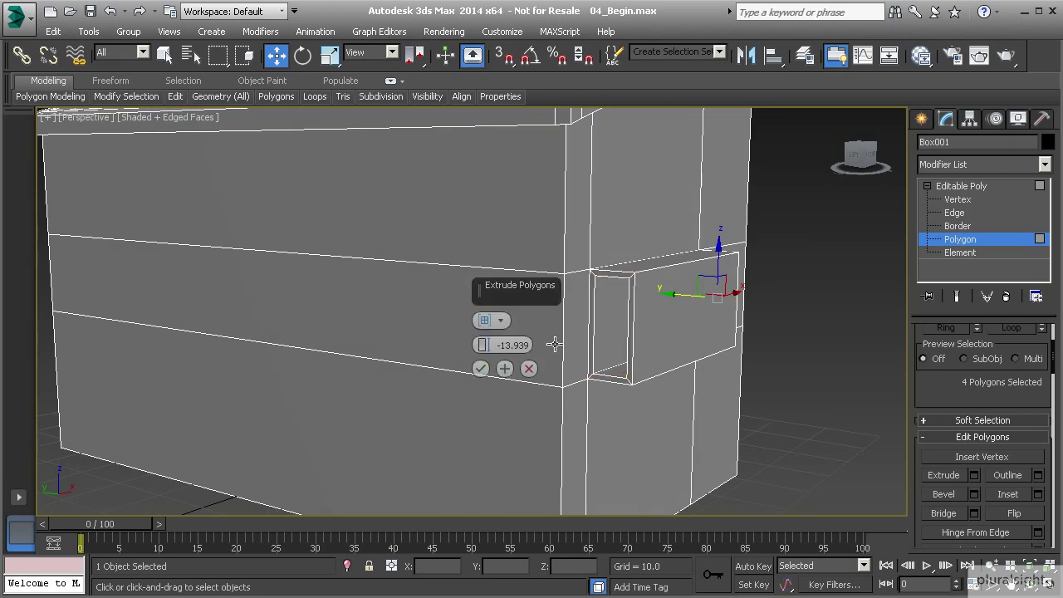
alt+middle_drag(415, 365, 348, 358)
scroll(446, 339, up, 4)
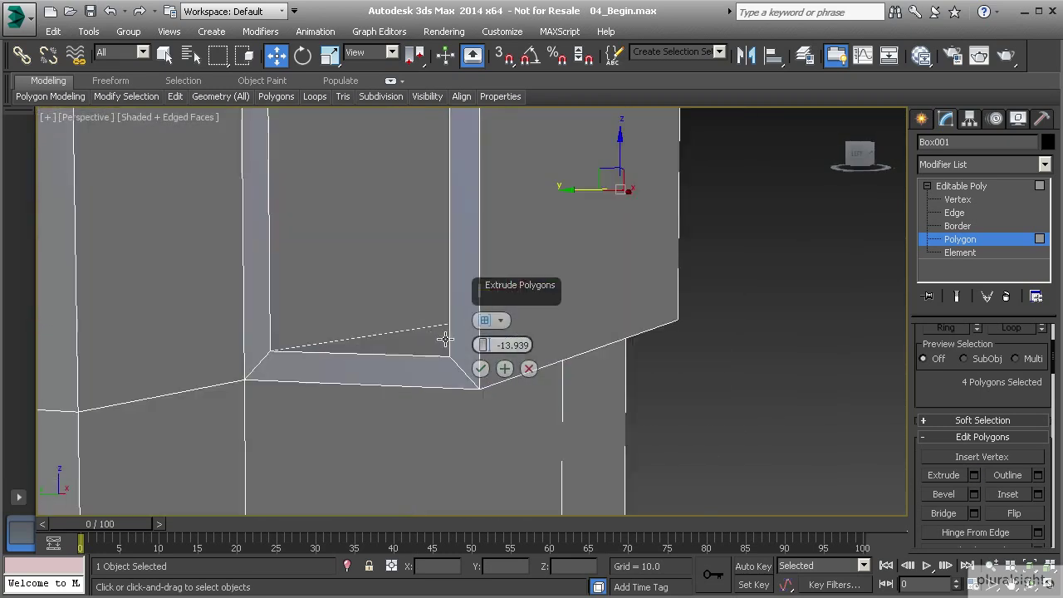
mouse_move(445, 340)
middle_down()
mouse_move(388, 360)
mouse_move(433, 356)
middle_up()
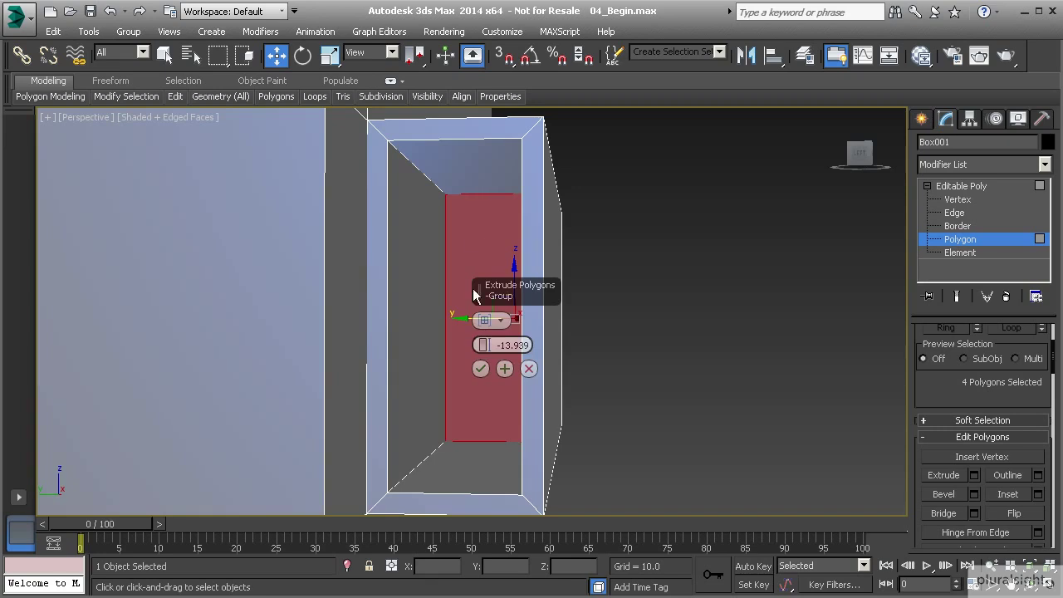
alt+middle_drag(525, 359, 368, 368)
scroll(591, 353, down, 3)
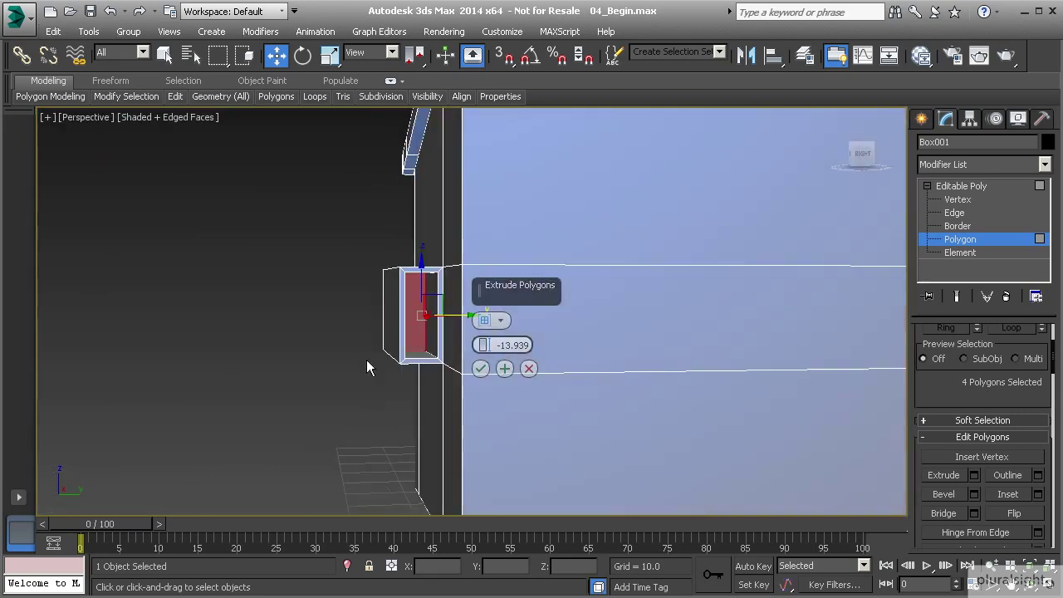
click(529, 368)
Delete the four selected inset end polygons to open both side blocks
alt+middle_drag(400, 336, 472, 342)
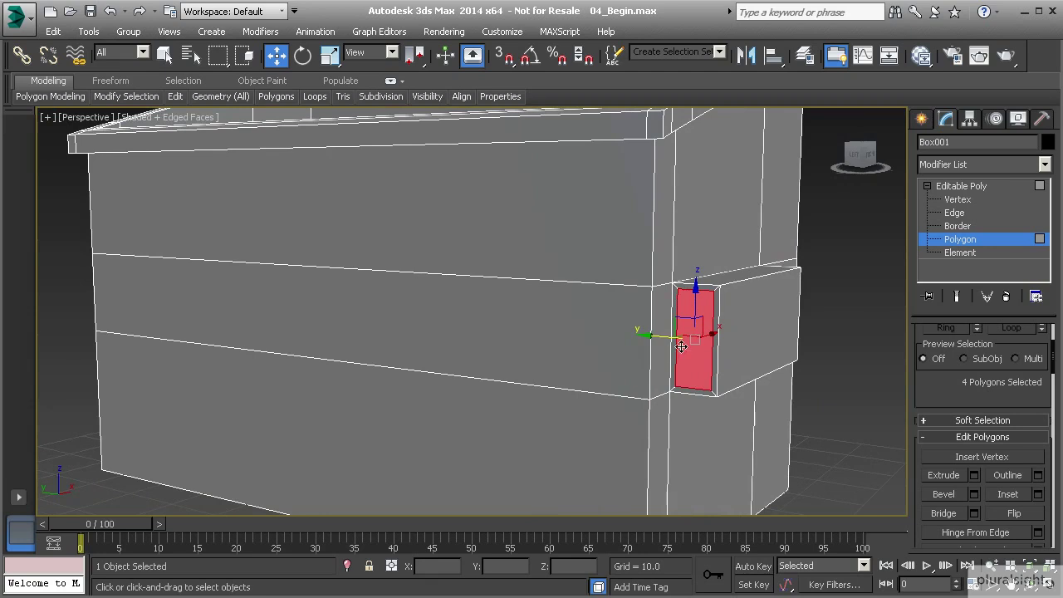
alt+middle_drag(617, 365, 366, 357)
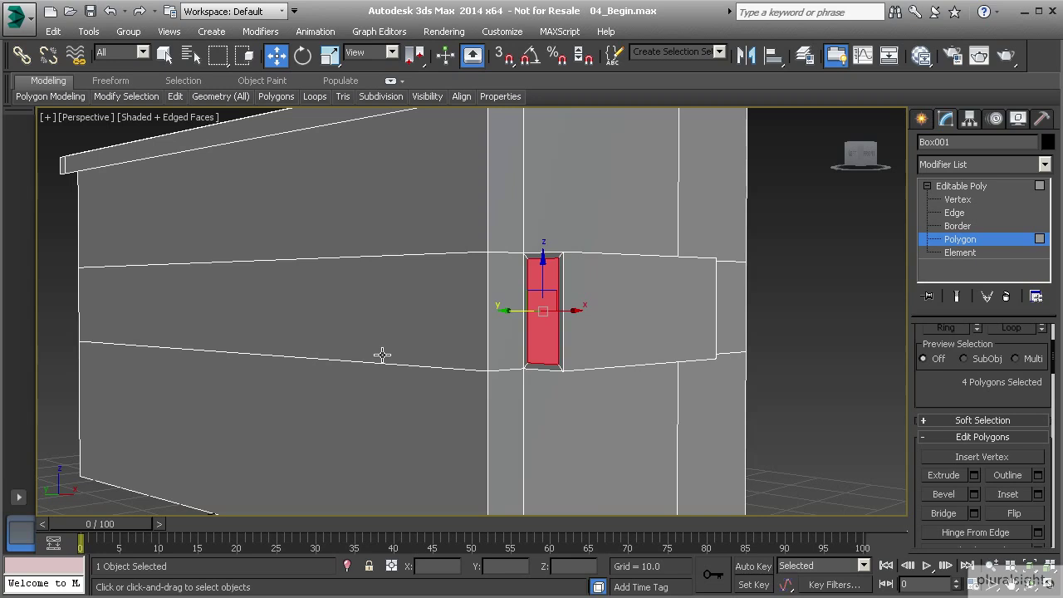
key(Delete)
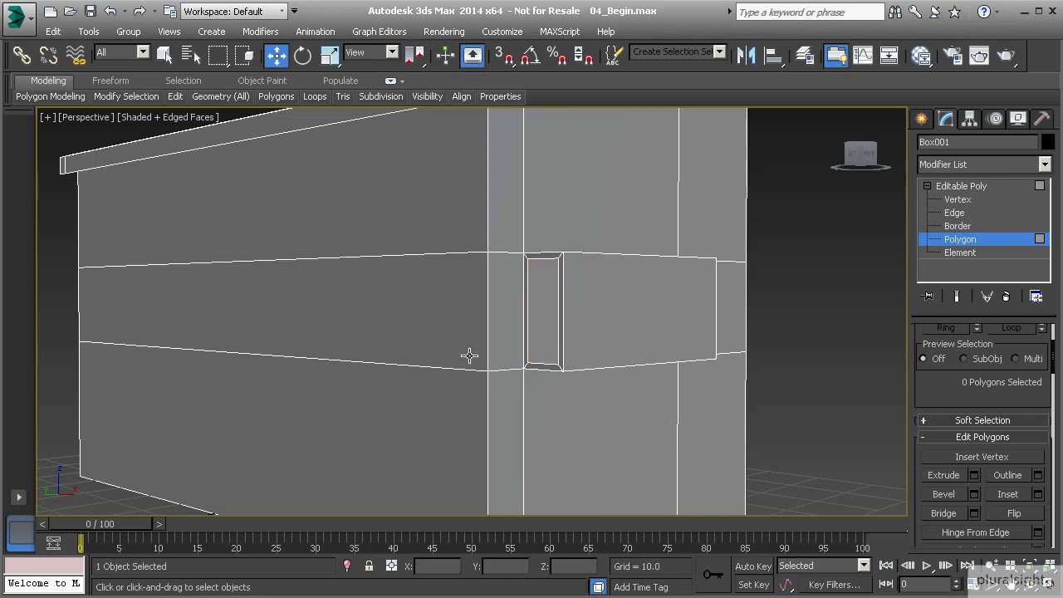
Examine the inside of the opened side block through its end opening
alt+middle_drag(446, 345, 392, 349)
scroll(455, 362, up, 5)
alt+middle_drag(457, 363, 474, 363)
mouse_move(474, 363)
middle_down()
mouse_move(448, 390)
mouse_move(469, 382)
middle_up()
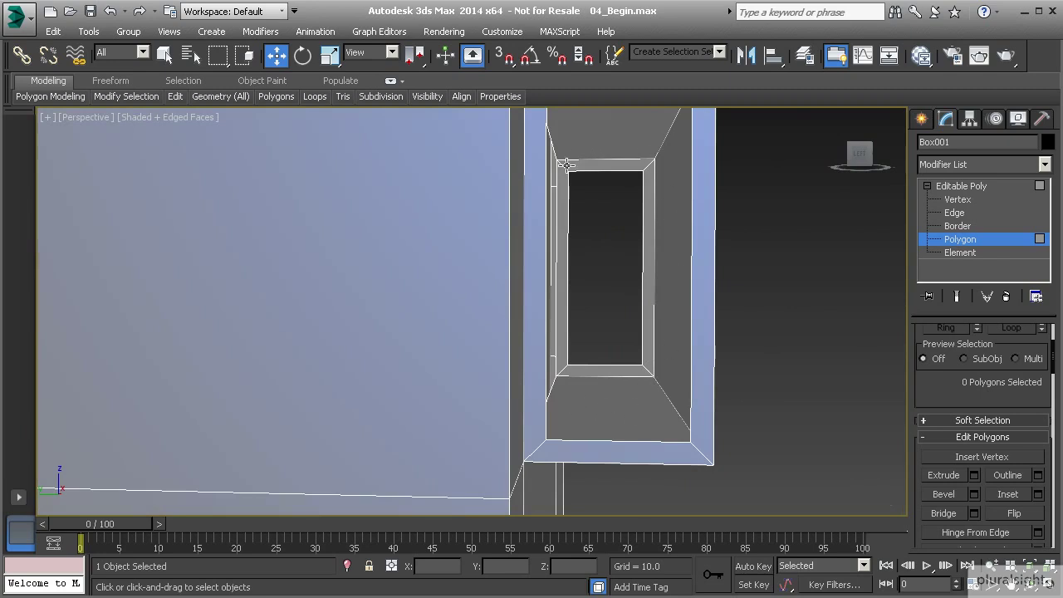
alt+middle_drag(652, 201, 648, 223)
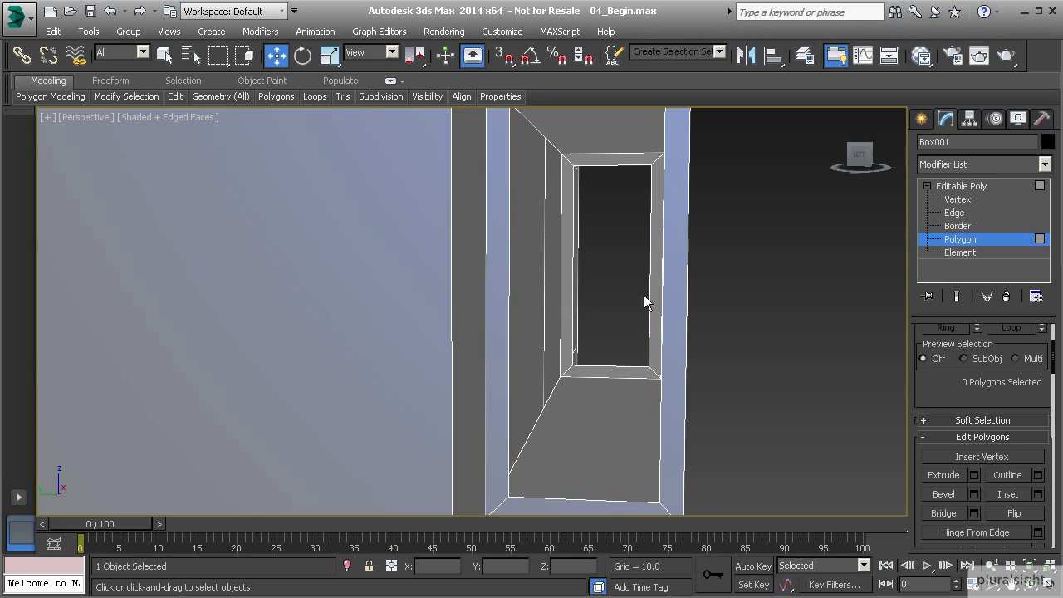
middle_drag(536, 284, 536, 290)
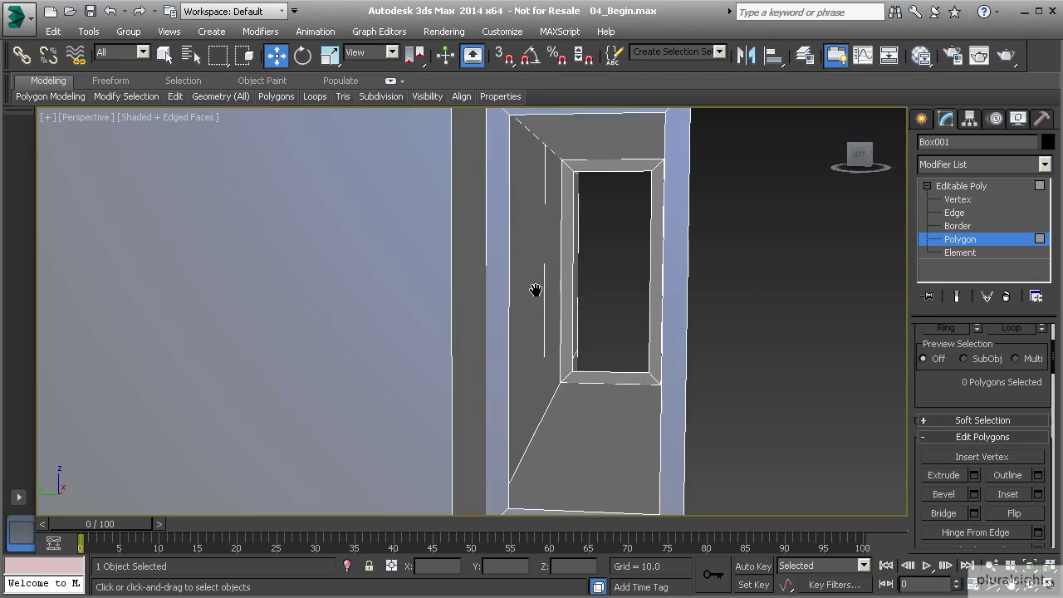
Select the two open borders at the near and far ends of the opened side block in view
key(shift+z)
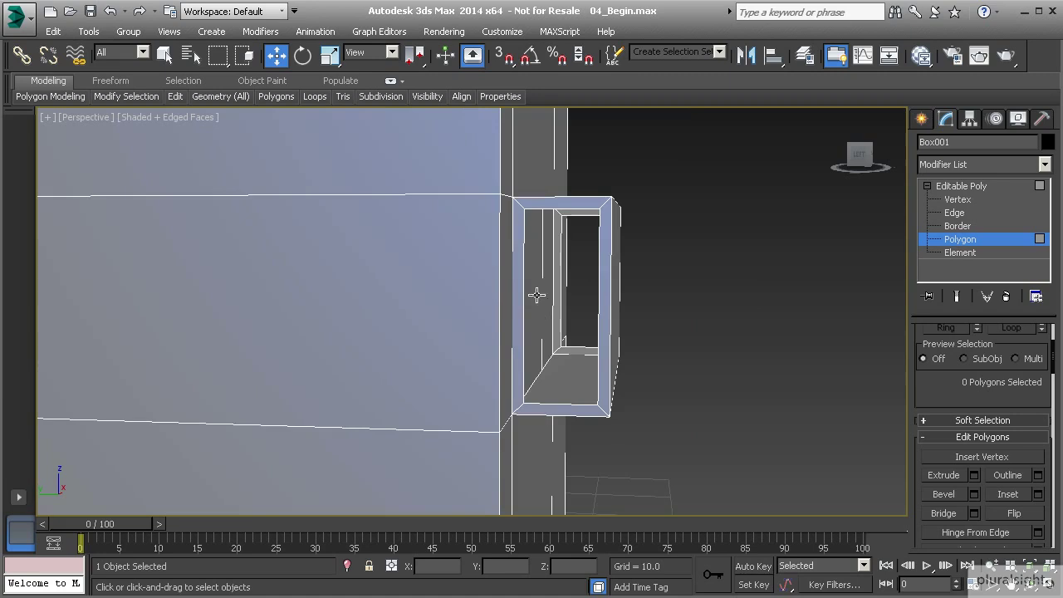
click(947, 226)
click(594, 264)
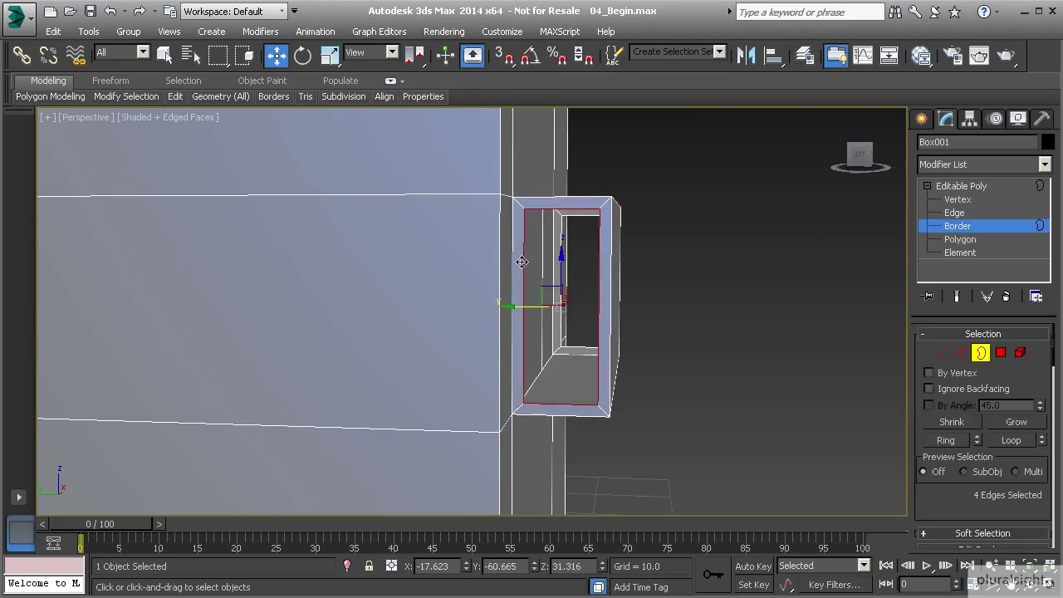
ctrl+click(551, 247)
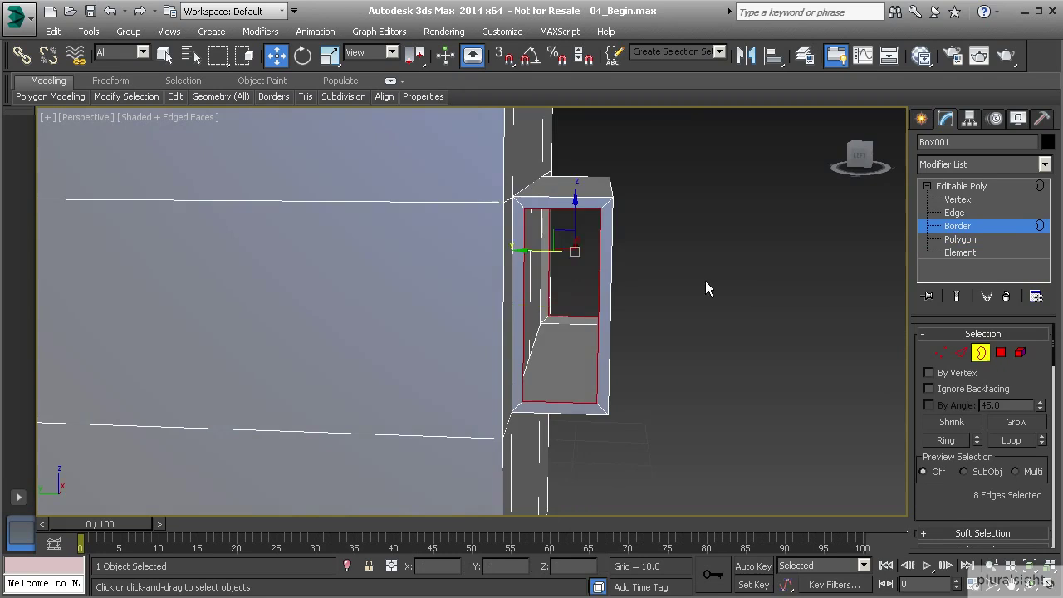
Bridge the two selected borders with 1 segment to form inner walls through the side block
alt+middle_drag(709, 283, 469, 283)
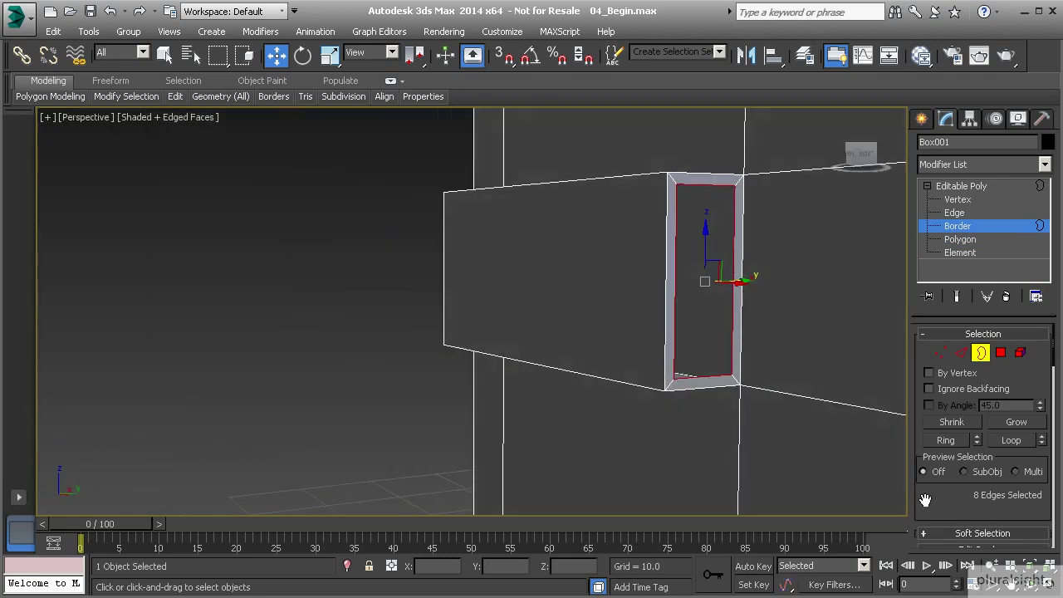
drag(928, 502, 930, 345)
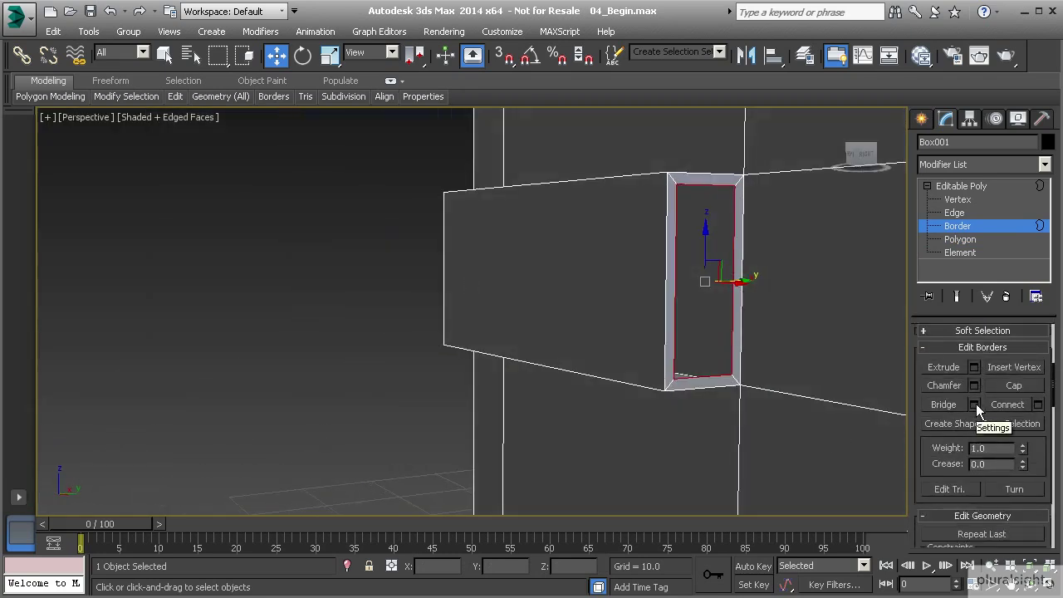
click(976, 404)
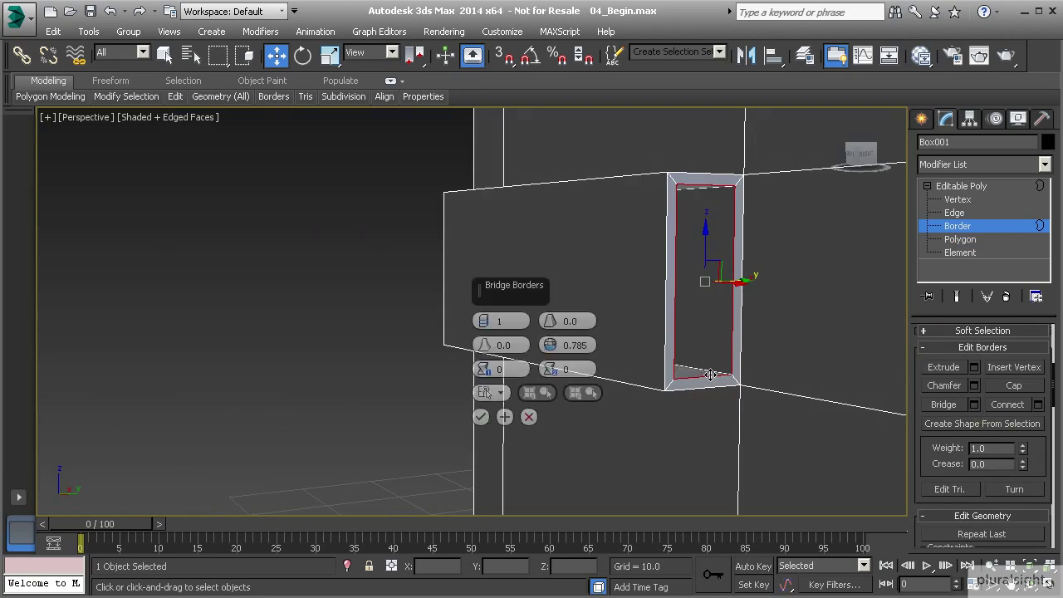
alt+middle_drag(702, 375, 420, 419)
scroll(420, 419, up, 3)
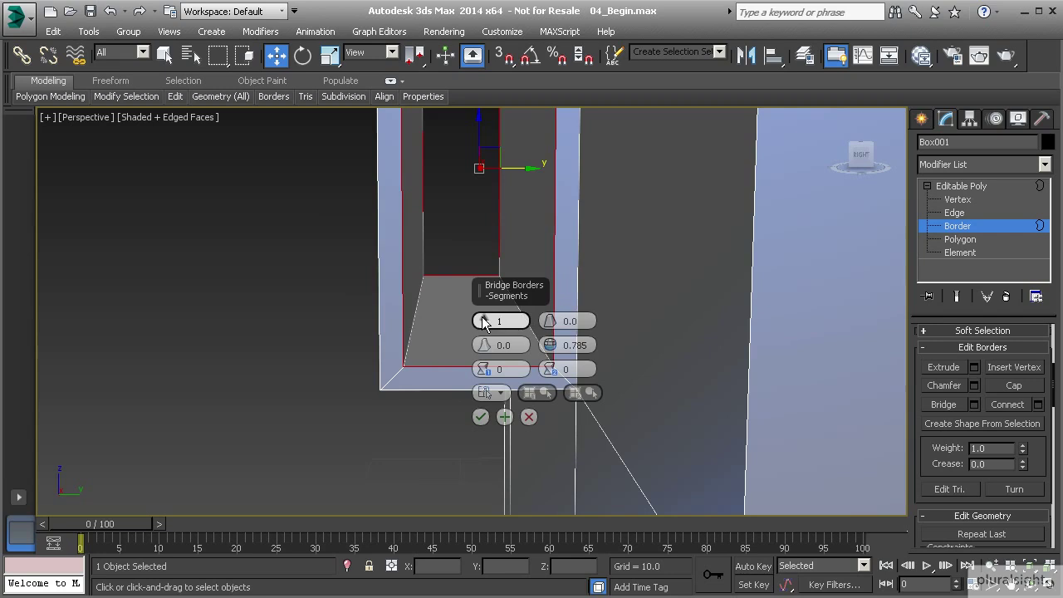
drag(482, 317, 487, 342)
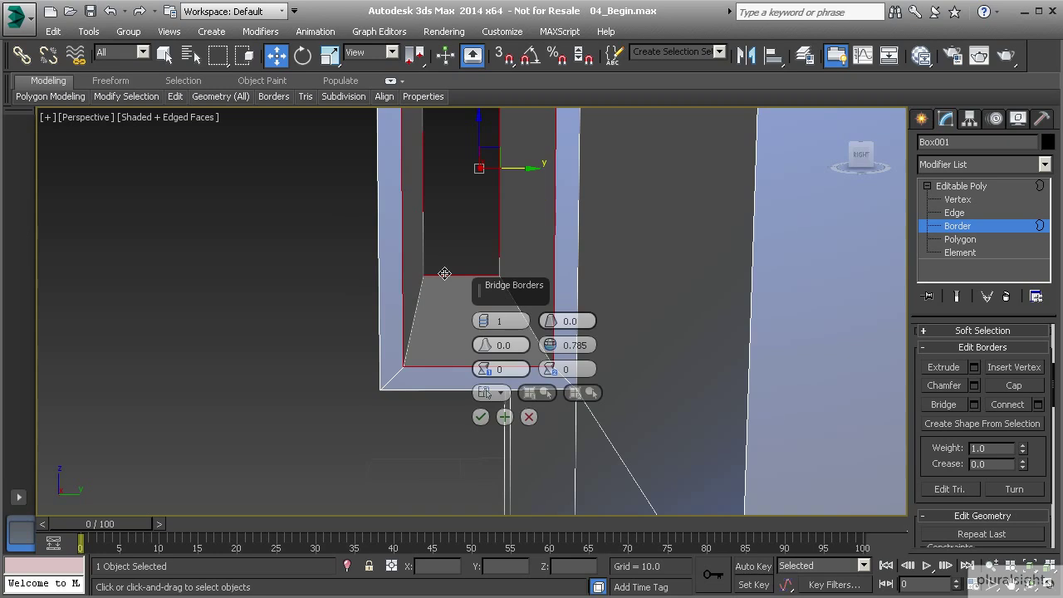
click(481, 416)
Select both open end borders of the side block on the opposite side of the dumpster and bridge them
scroll(433, 357, down, 5)
alt+middle_drag(677, 387, 541, 362)
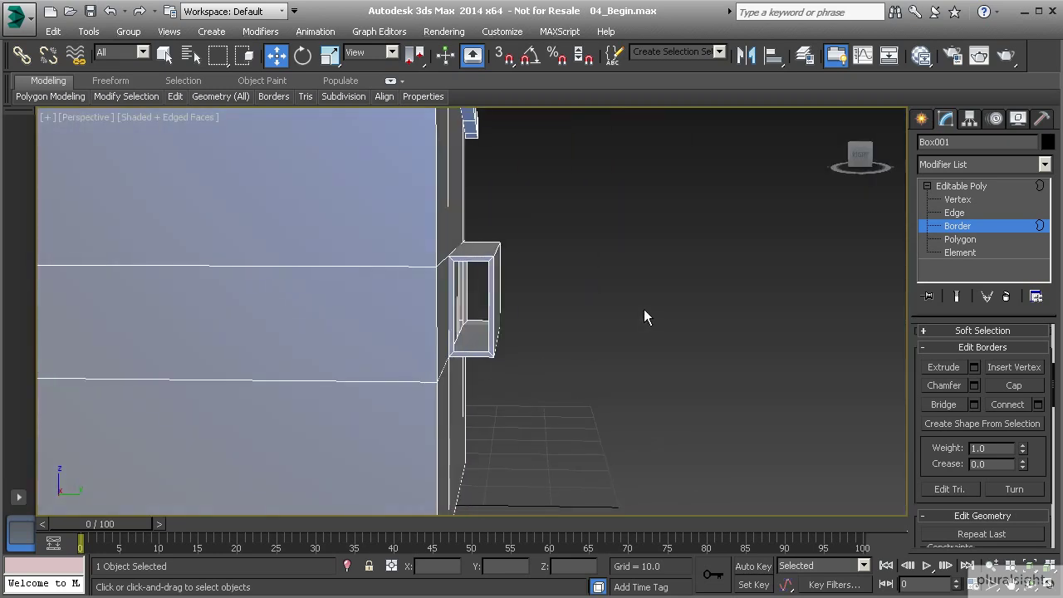
drag(553, 410, 479, 311)
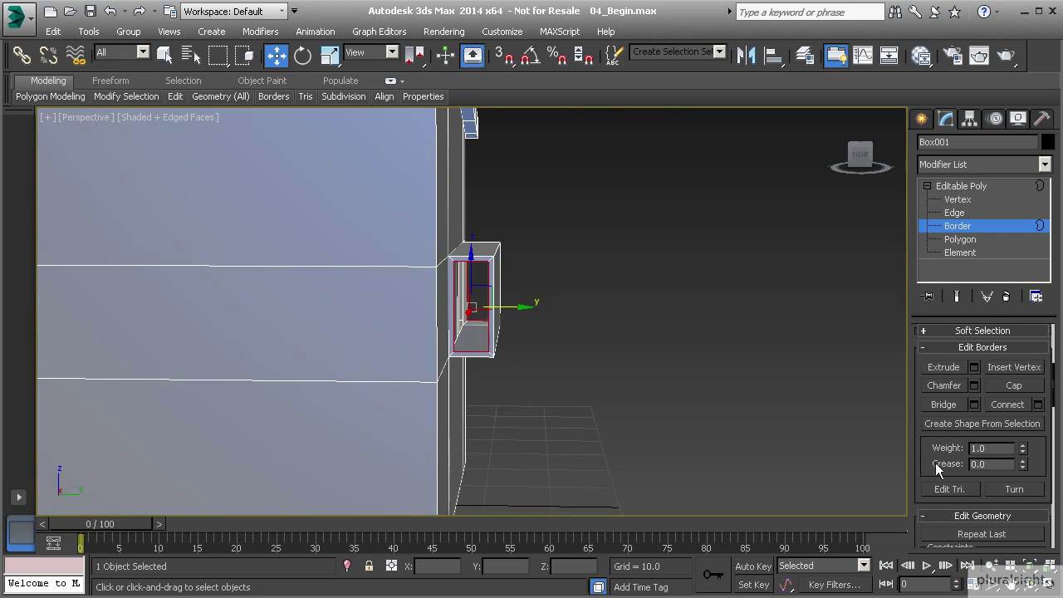
click(947, 404)
mouse_move(473, 370)
middle_down()
mouse_move(493, 367)
mouse_move(467, 370)
middle_up()
alt+middle_drag(626, 355, 471, 352)
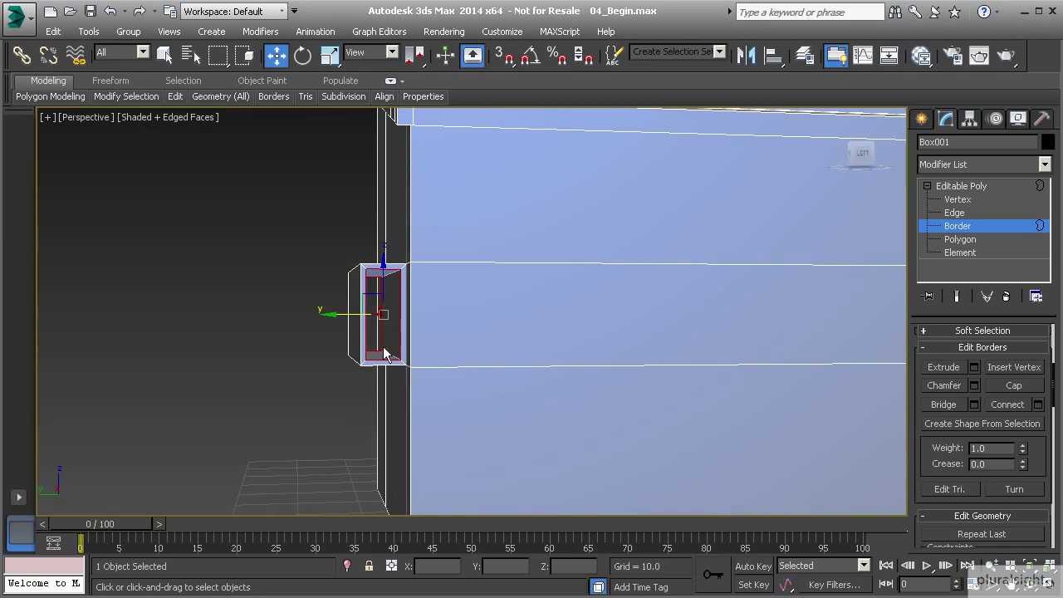
alt+middle_drag(393, 357, 476, 320)
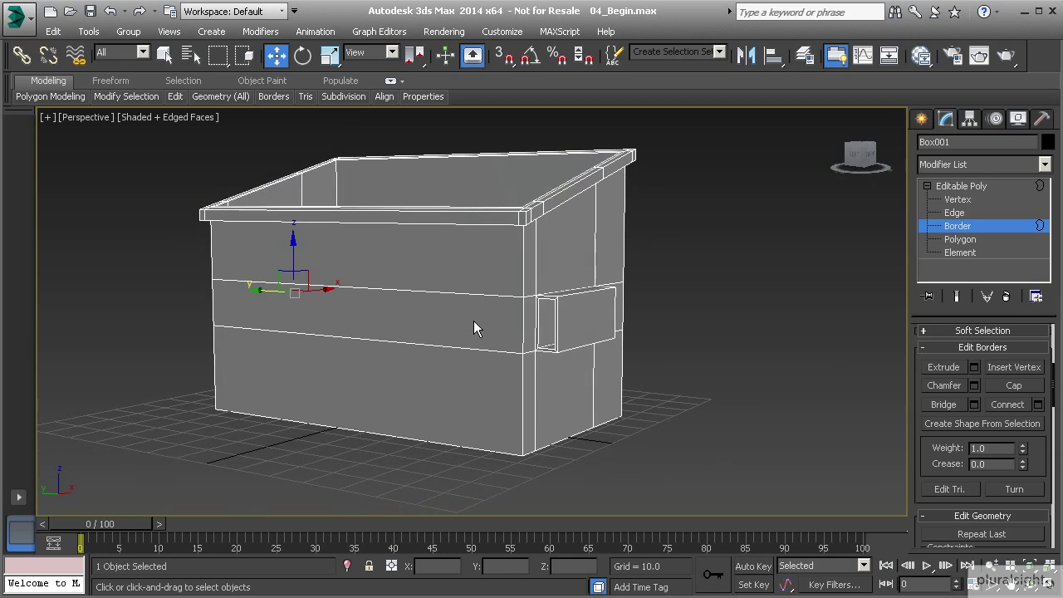
alt+middle_drag(364, 362, 493, 338)
scroll(432, 305, up, 4)
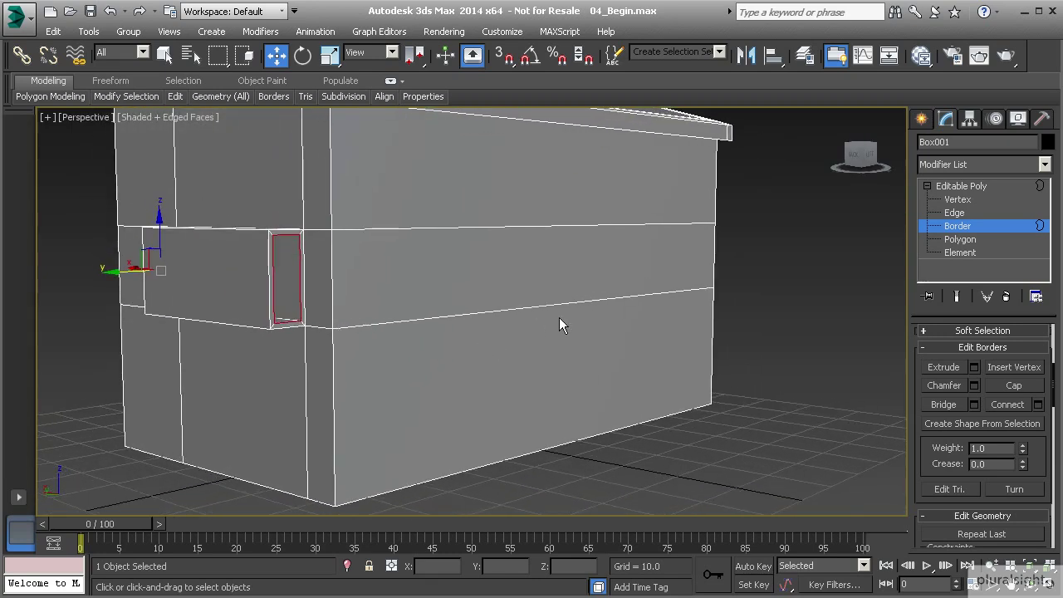